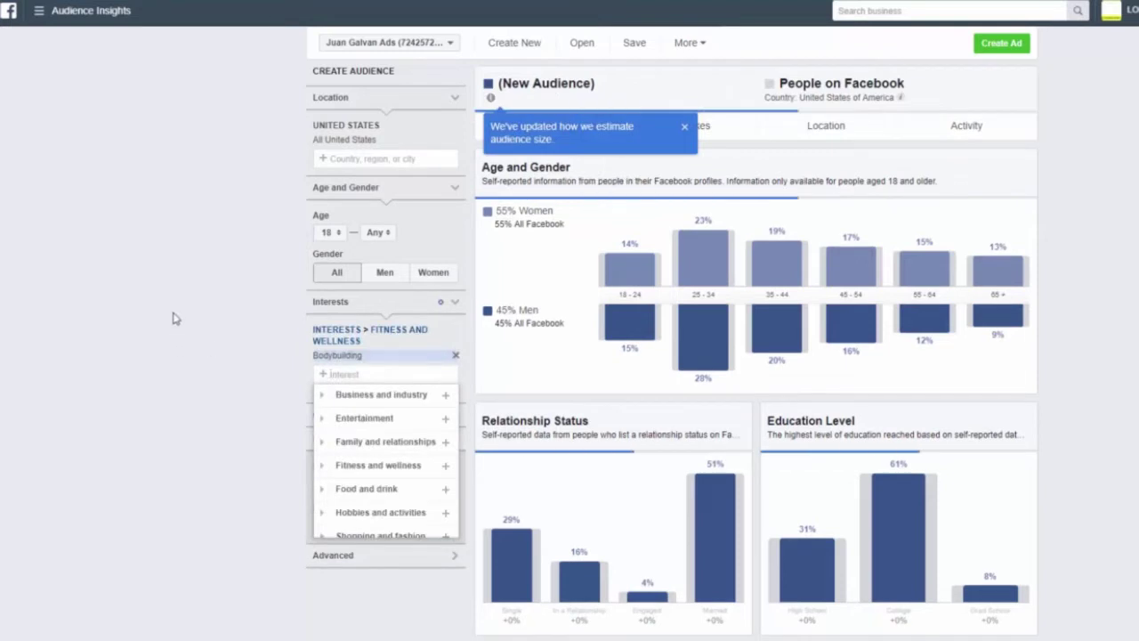
# Limit the Bodybuilding audience to men aged 21 to 40.
pyautogui.click(200, 308)
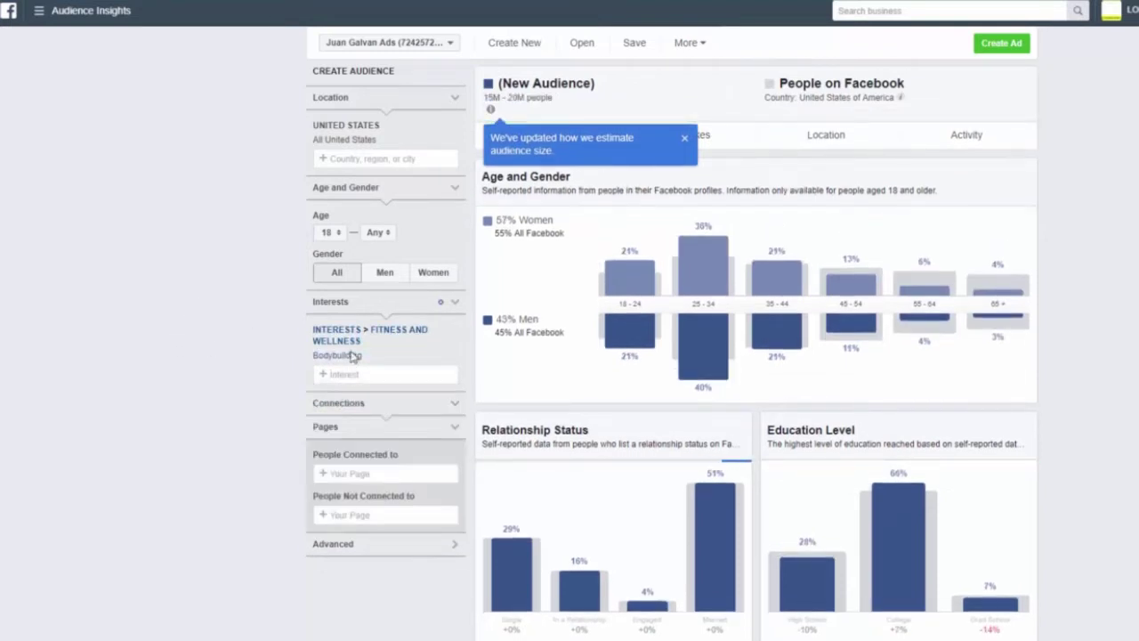
pyautogui.moveTo(698, 233)
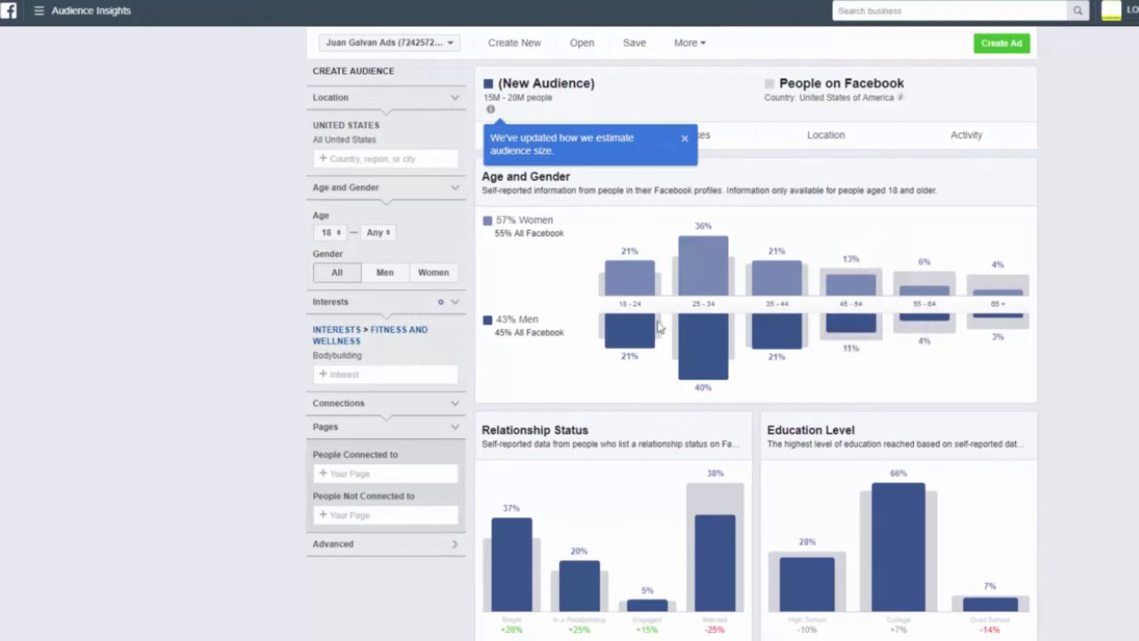
pyautogui.click(330, 237)
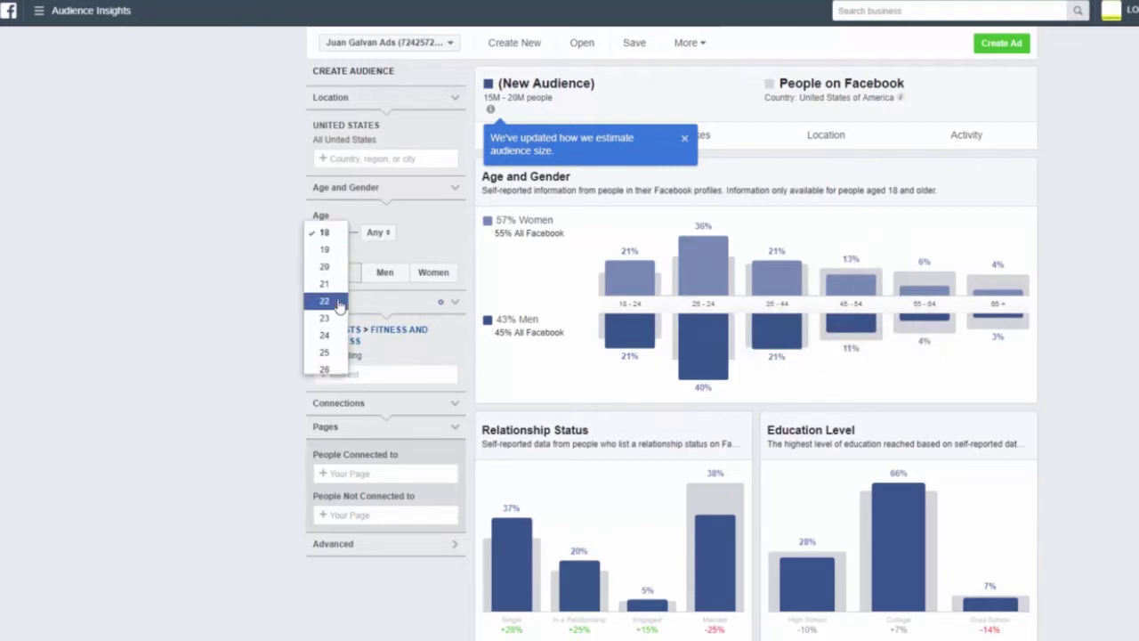
pyautogui.click(324, 283)
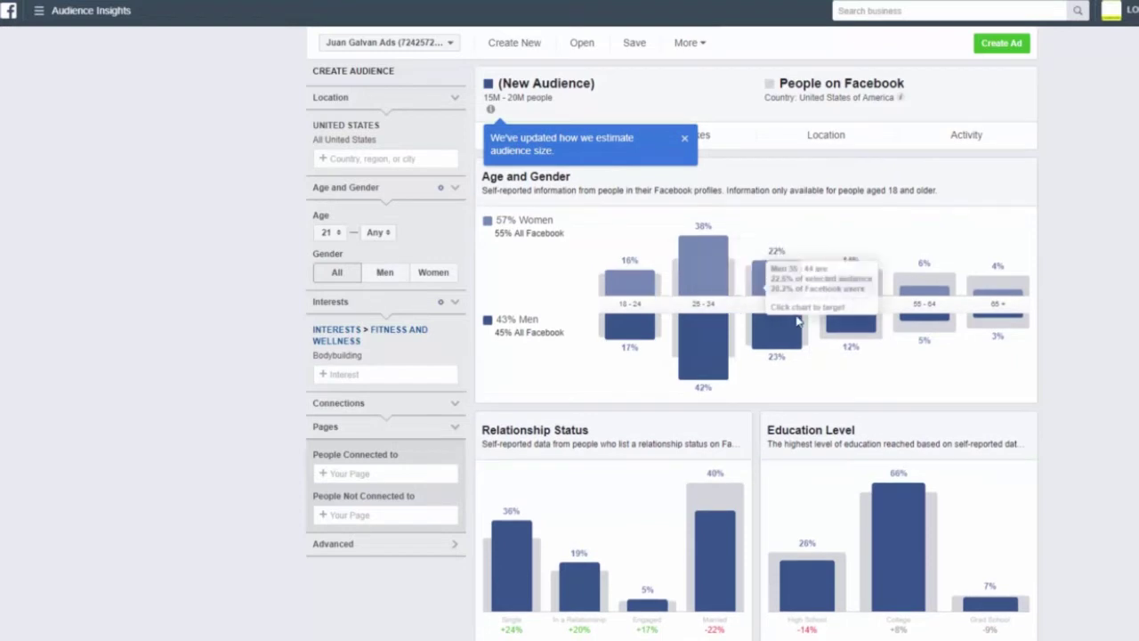
pyautogui.click(376, 233)
pyautogui.scroll(-5, 387, 324)
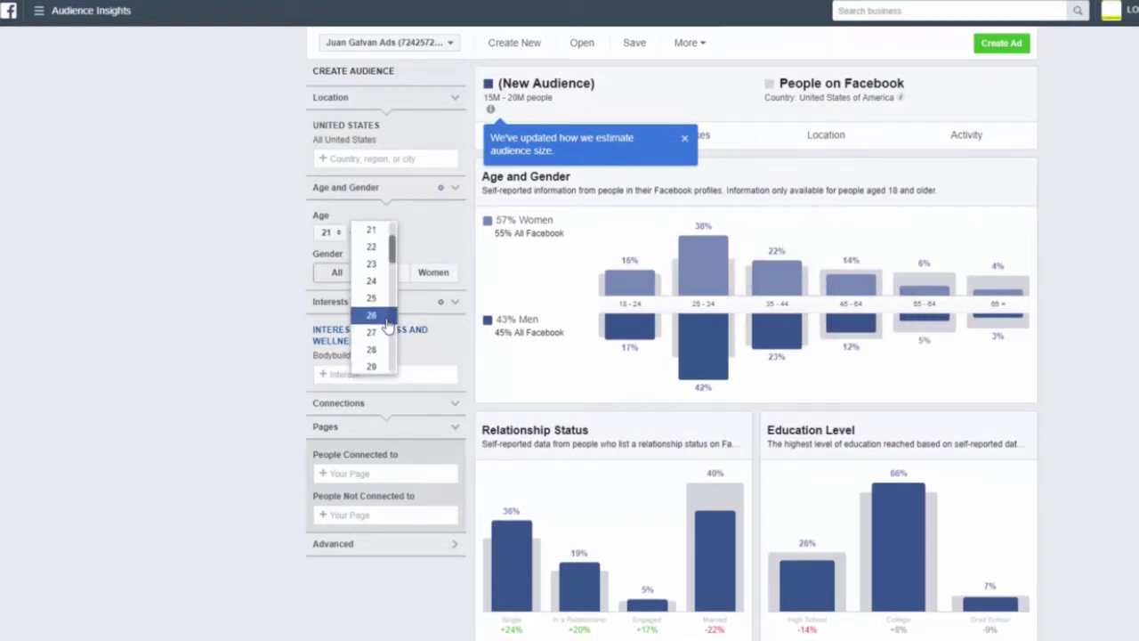
pyautogui.scroll(-3, 383, 337)
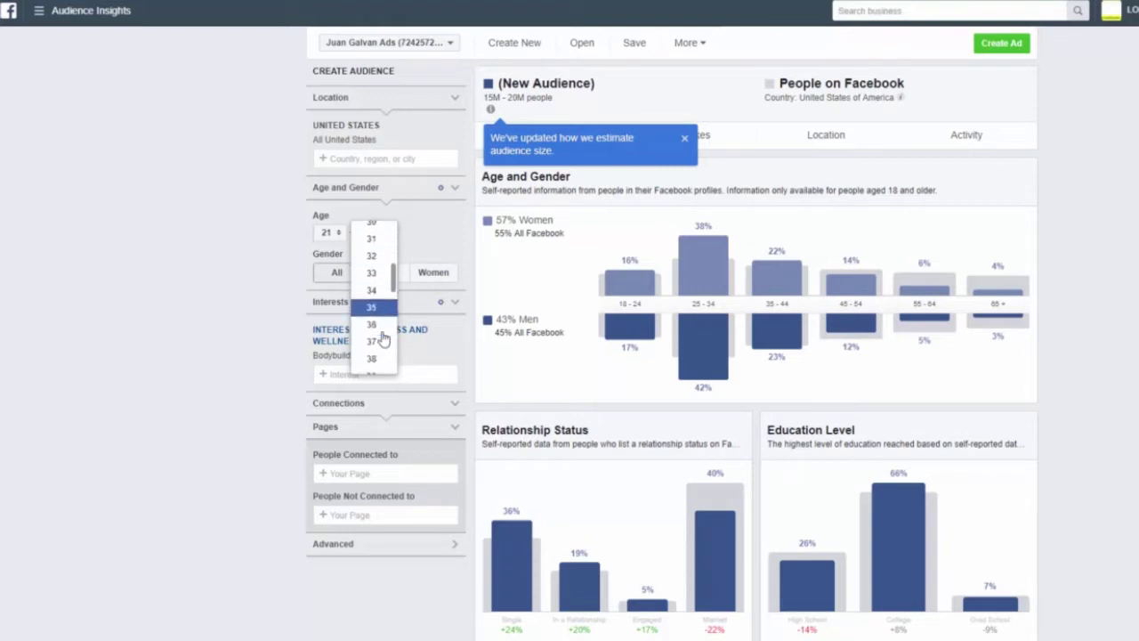
pyautogui.click(377, 347)
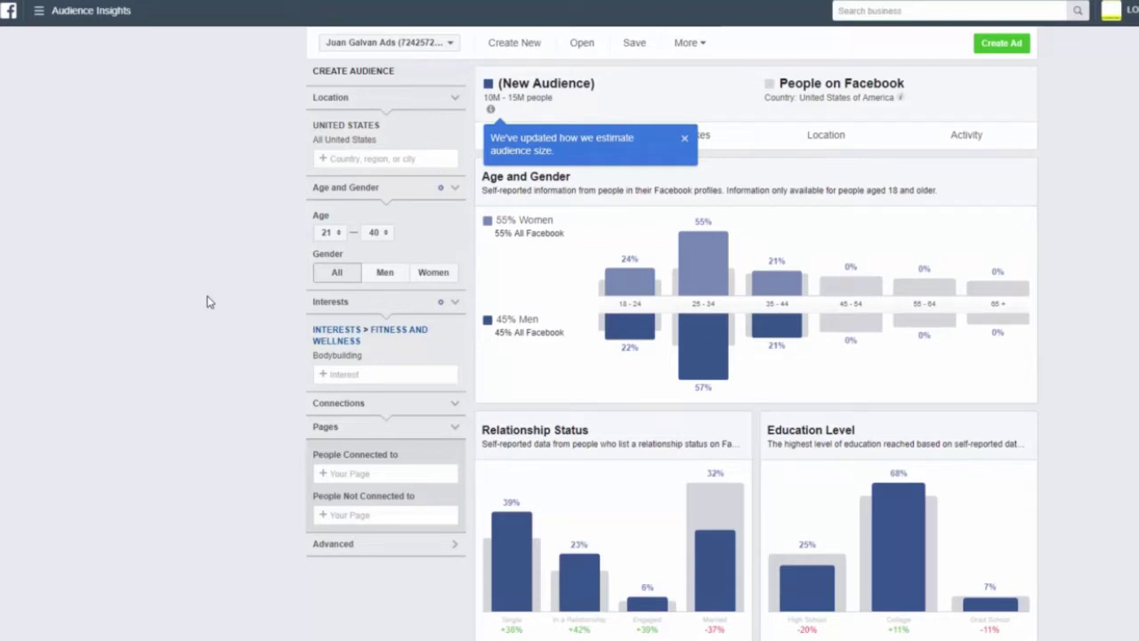
pyautogui.click(378, 275)
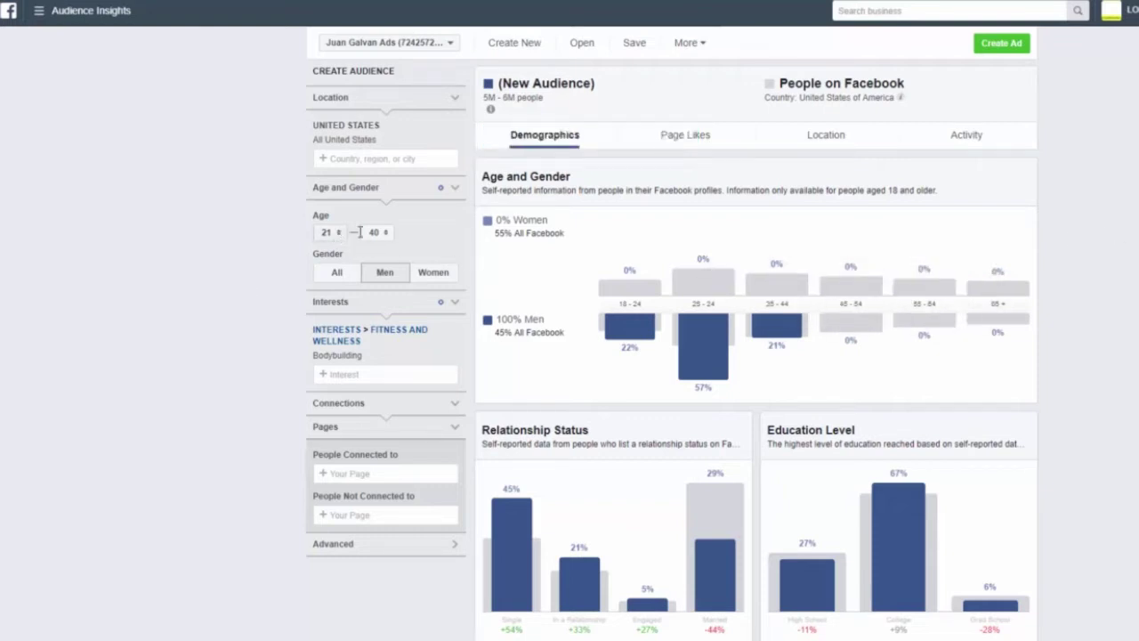
pyautogui.click(363, 156)
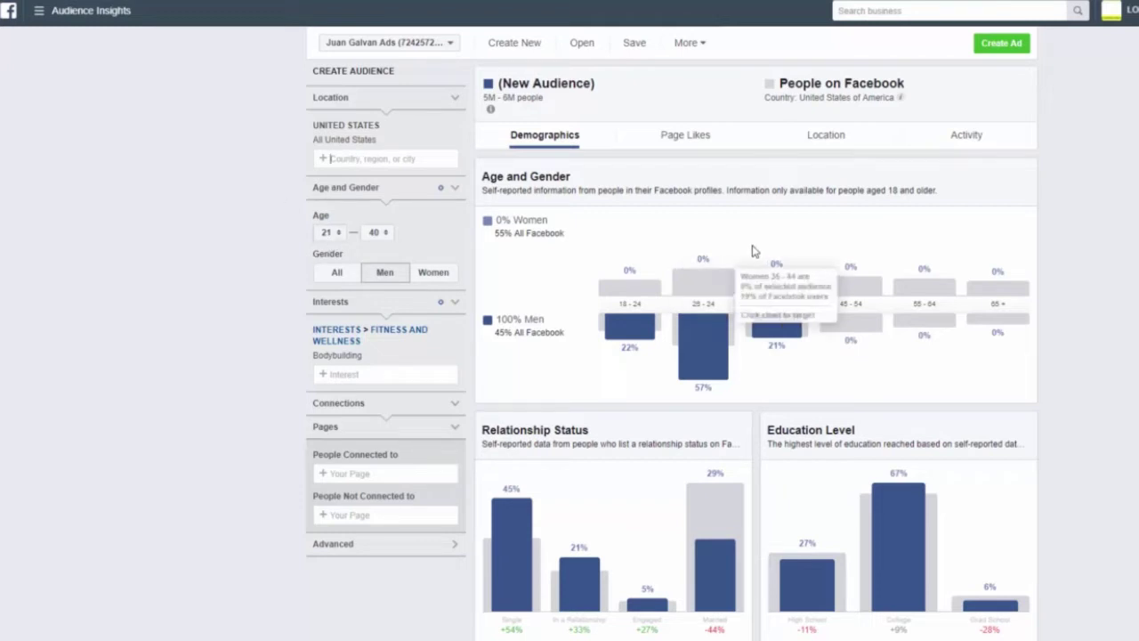
pyautogui.scroll(-1, 744, 270)
pyautogui.scroll(-2, 744, 270)
pyautogui.scroll(3, 605, 315)
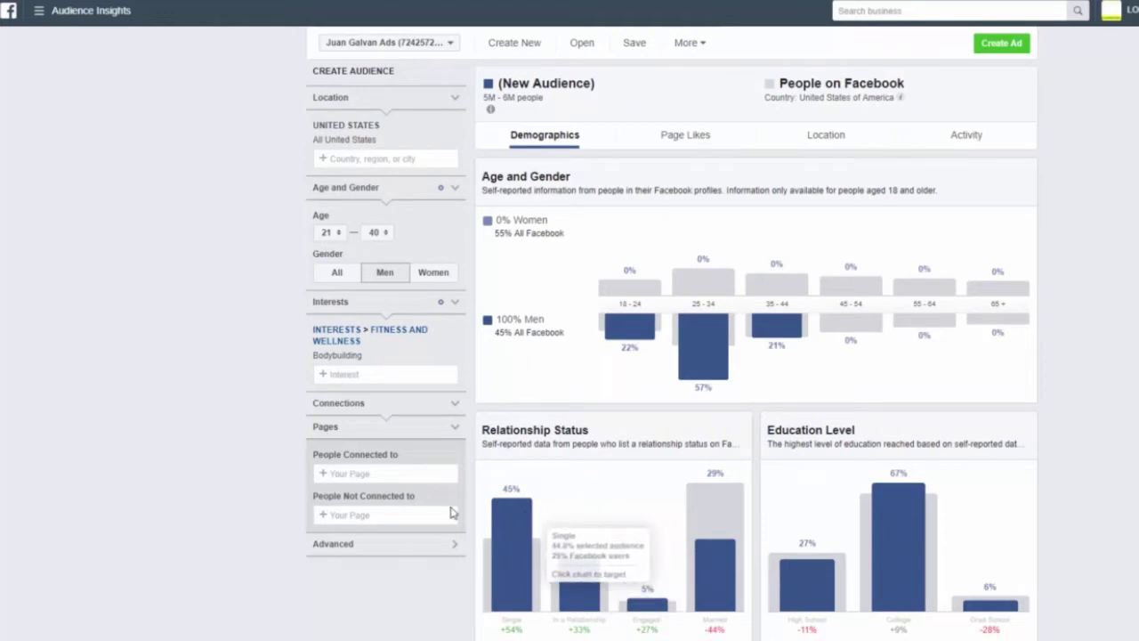
# Filter the audience by relationship status to Single, In a relationship and Married.
pyautogui.scroll(-1, 452, 488)
pyautogui.click(409, 469)
pyautogui.scroll(-2, 364, 436)
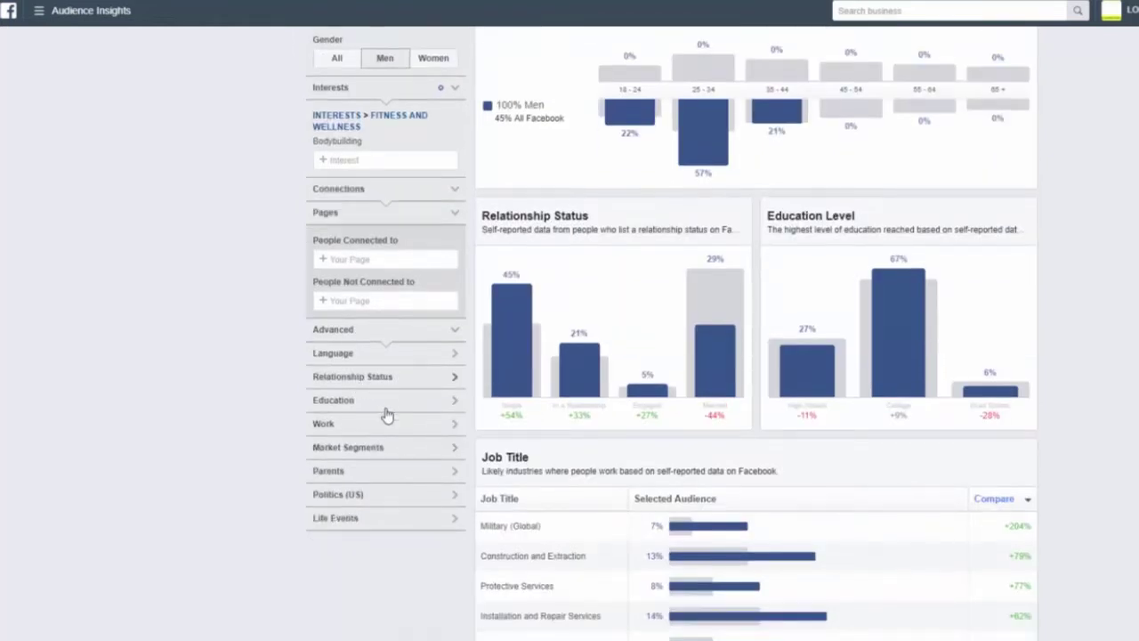
pyautogui.click(360, 379)
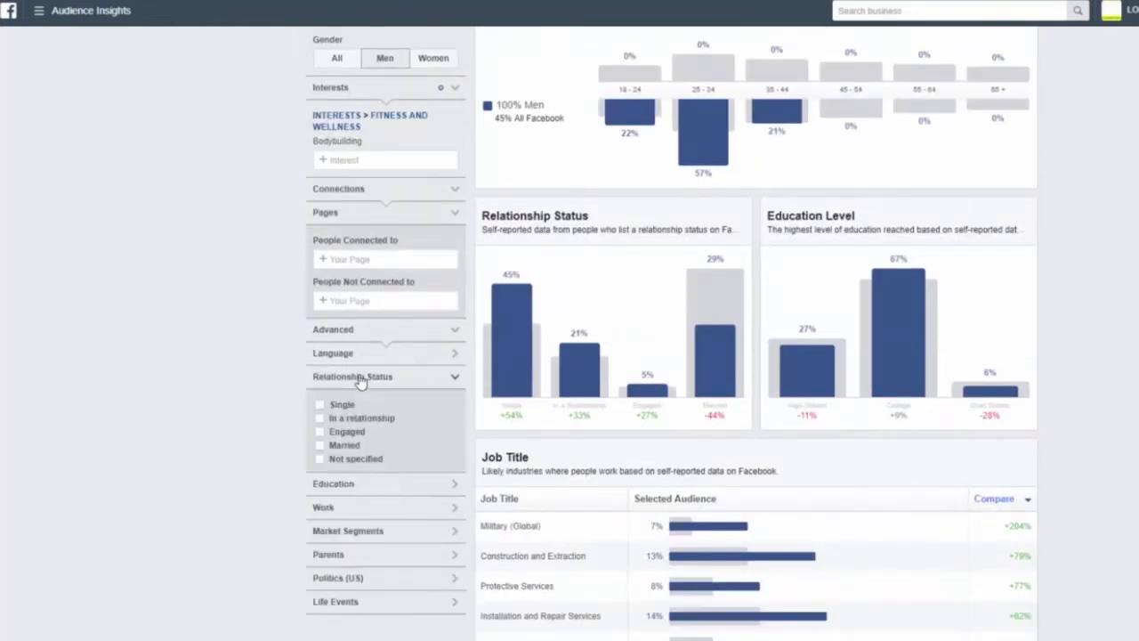
pyautogui.moveTo(513, 338)
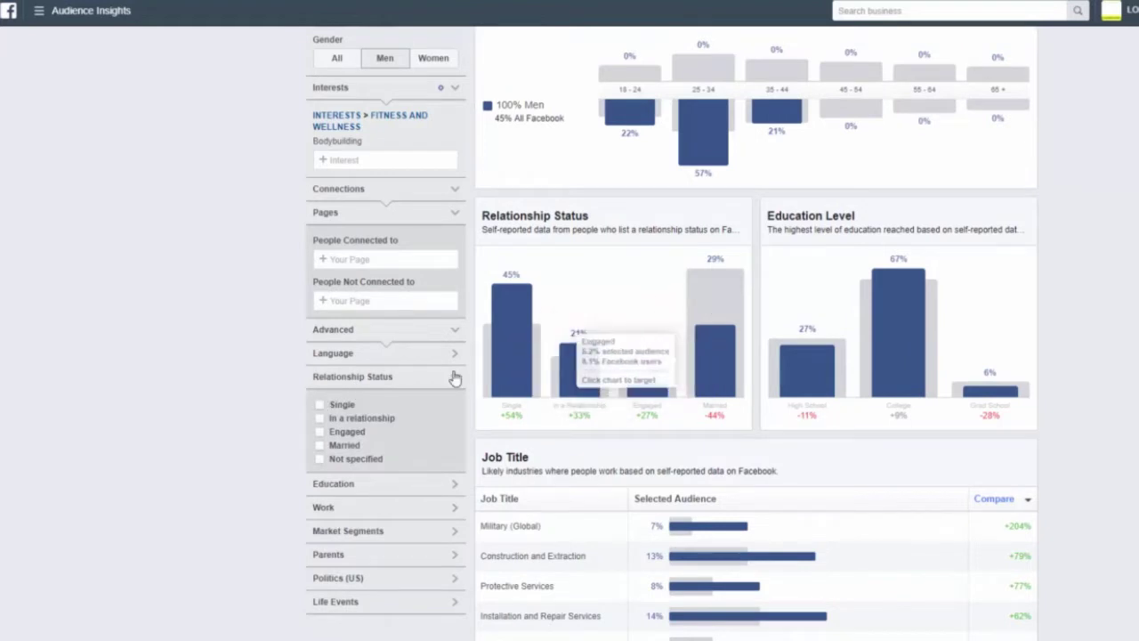
pyautogui.click(319, 404)
pyautogui.click(319, 417)
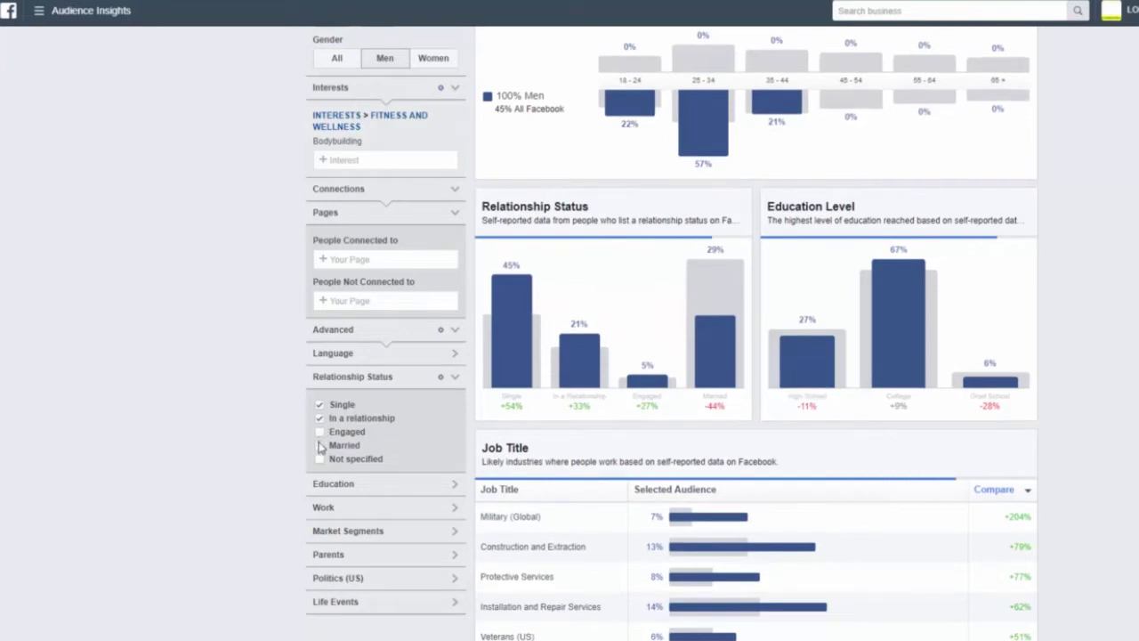
pyautogui.click(320, 445)
# Dismiss the audience-size notice and show the audience's Page Likes.
pyautogui.scroll(3, 214, 394)
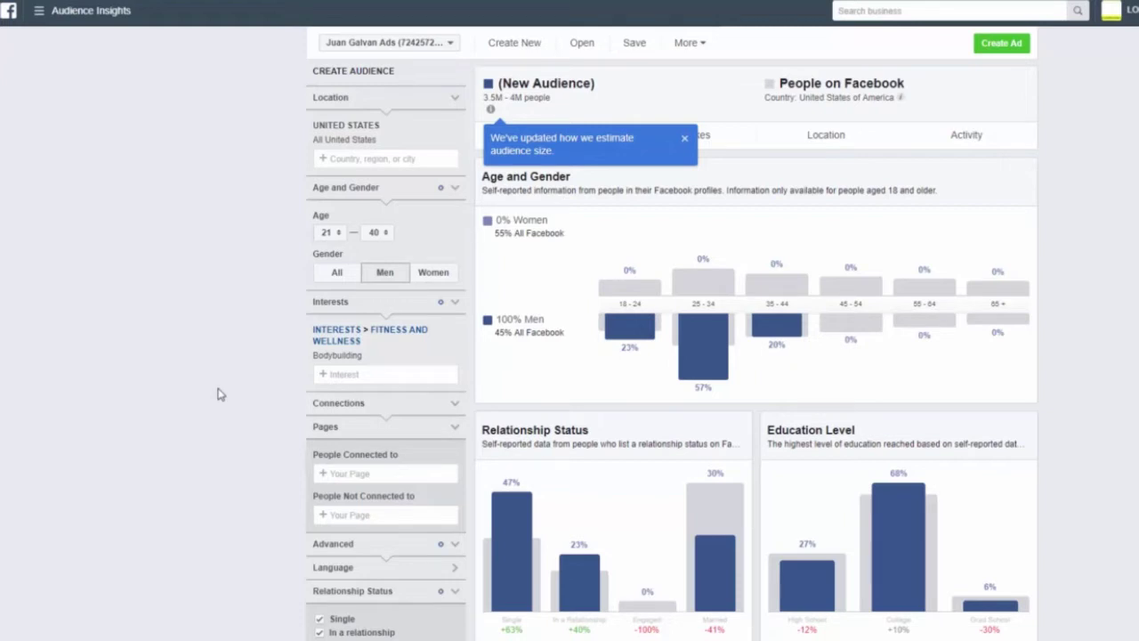
pyautogui.click(684, 138)
pyautogui.click(687, 133)
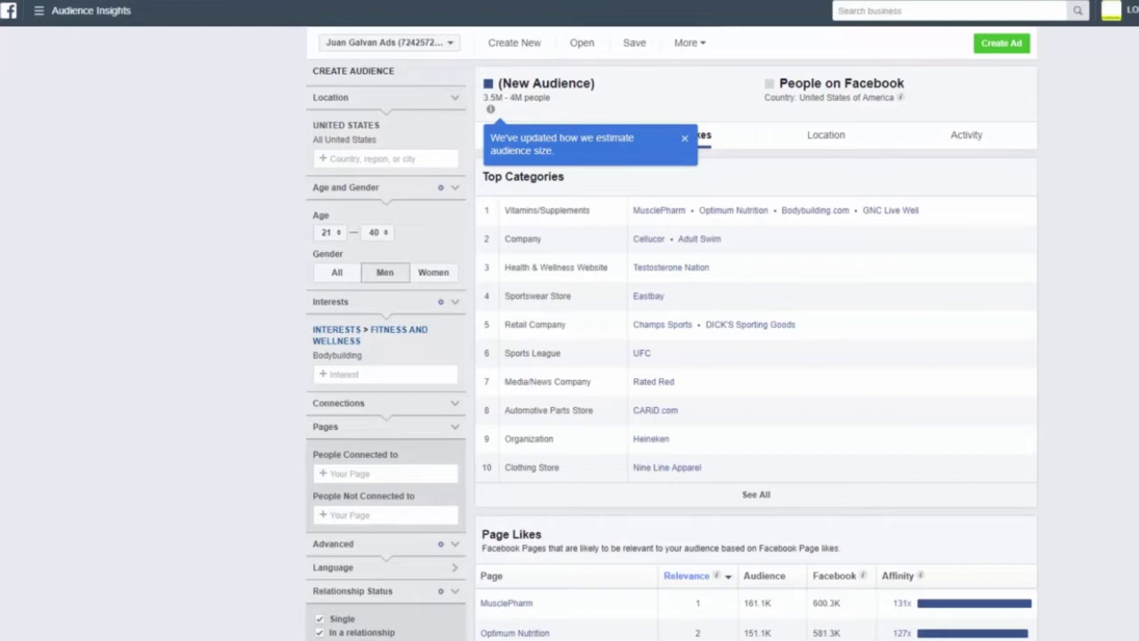
# Open the MusclePharm, Optimum Nutrition, Bodybuilding.com and Cellucor pages from the top categories in separate browser tabs.
pyautogui.rightClick(659, 215)
pyautogui.rightClick(719, 215)
pyautogui.rightClick(723, 215)
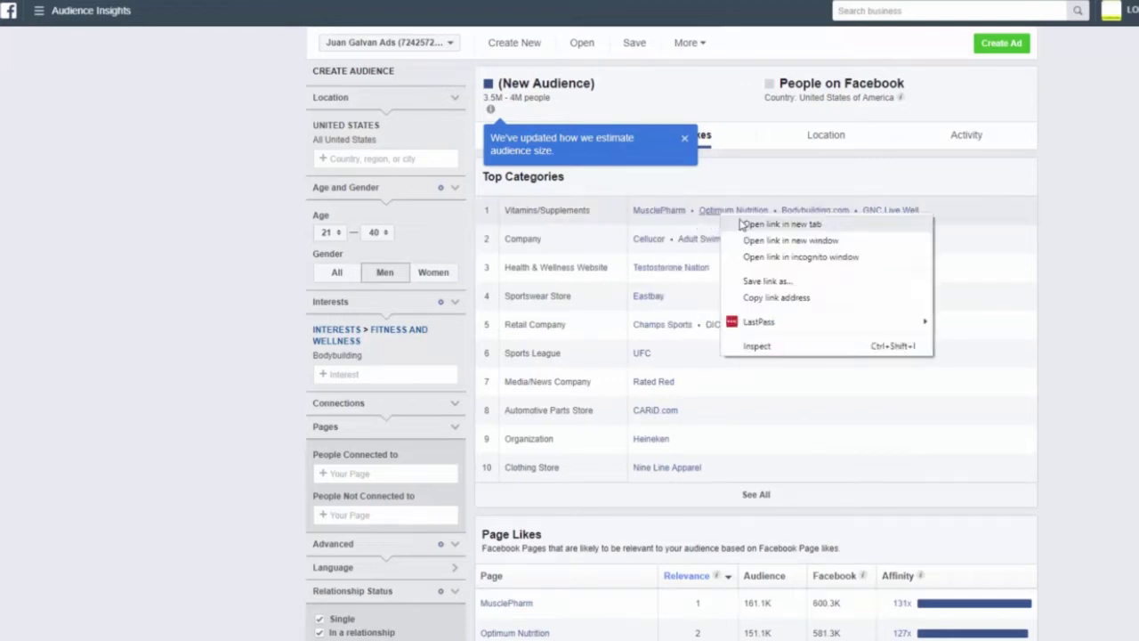
pyautogui.rightClick(828, 210)
pyautogui.rightClick(843, 213)
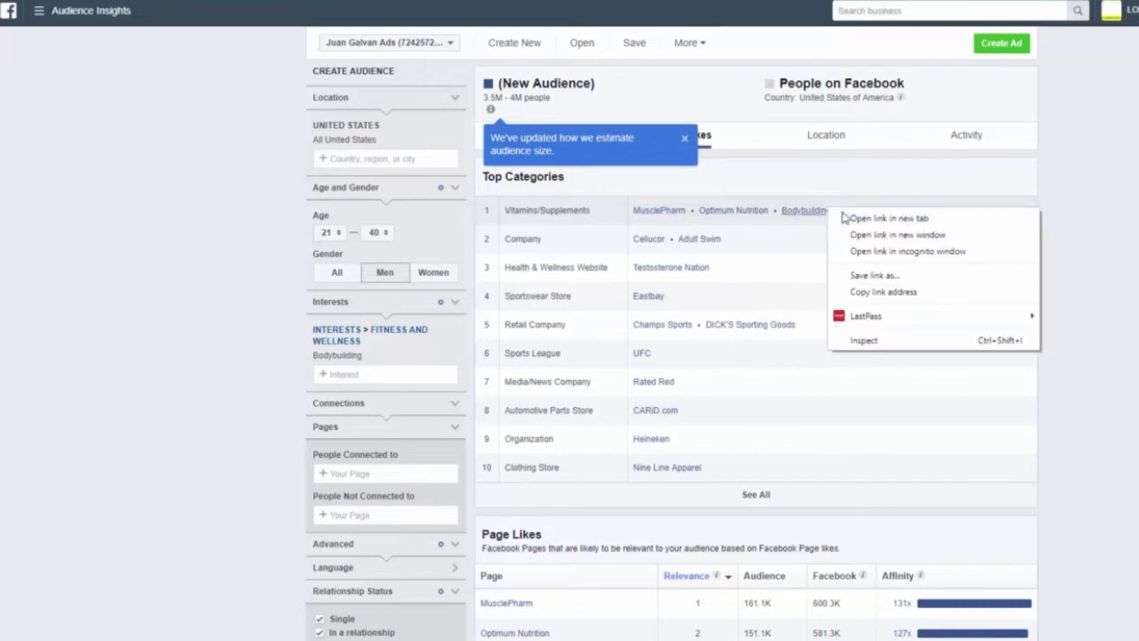
pyautogui.click(847, 217)
pyautogui.rightClick(654, 242)
pyautogui.click(685, 248)
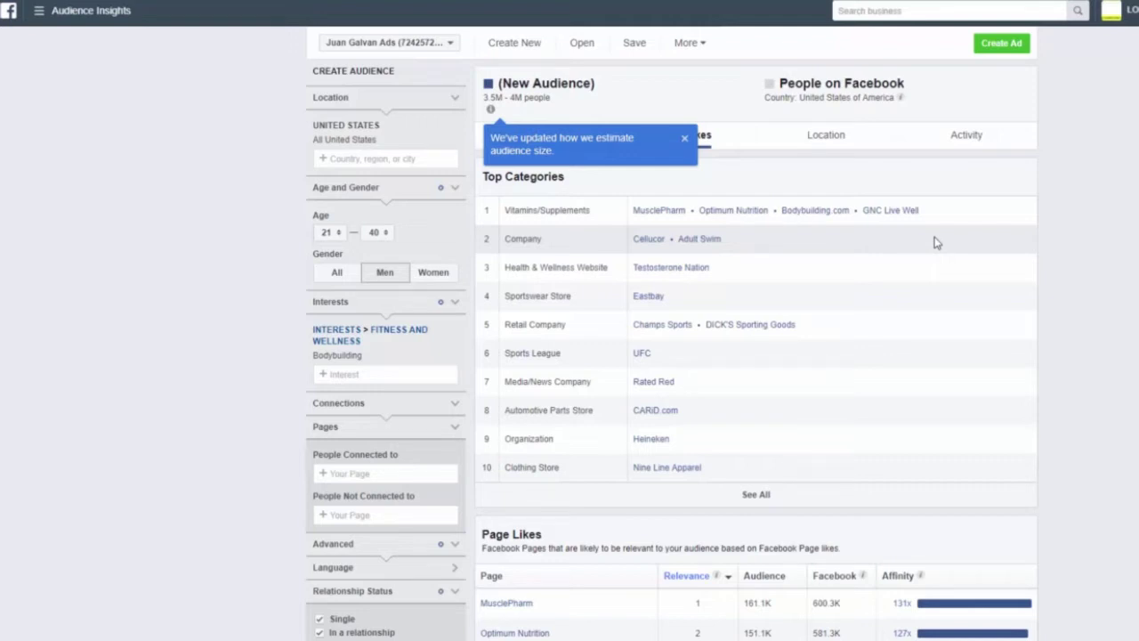
# Look through the opened MusclePharm, Optimum Nutrition and Bodybuilding.com pages, checking their community size and posts.
pyautogui.hotkey('ctrl', 'Tab')
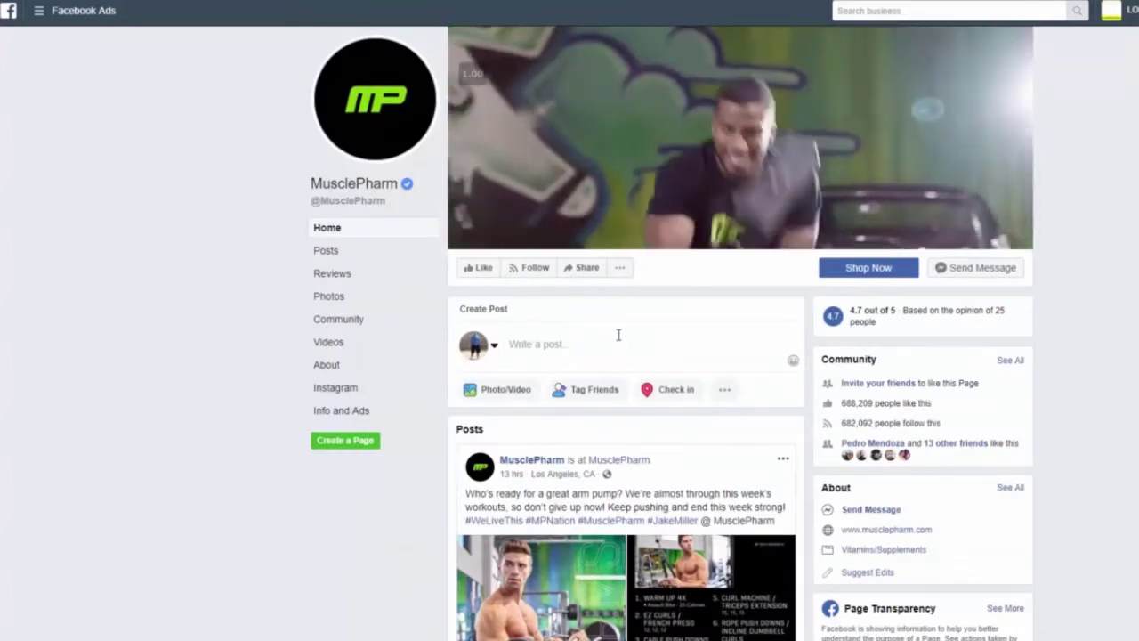
pyautogui.hotkey('ctrl', 'Tab')
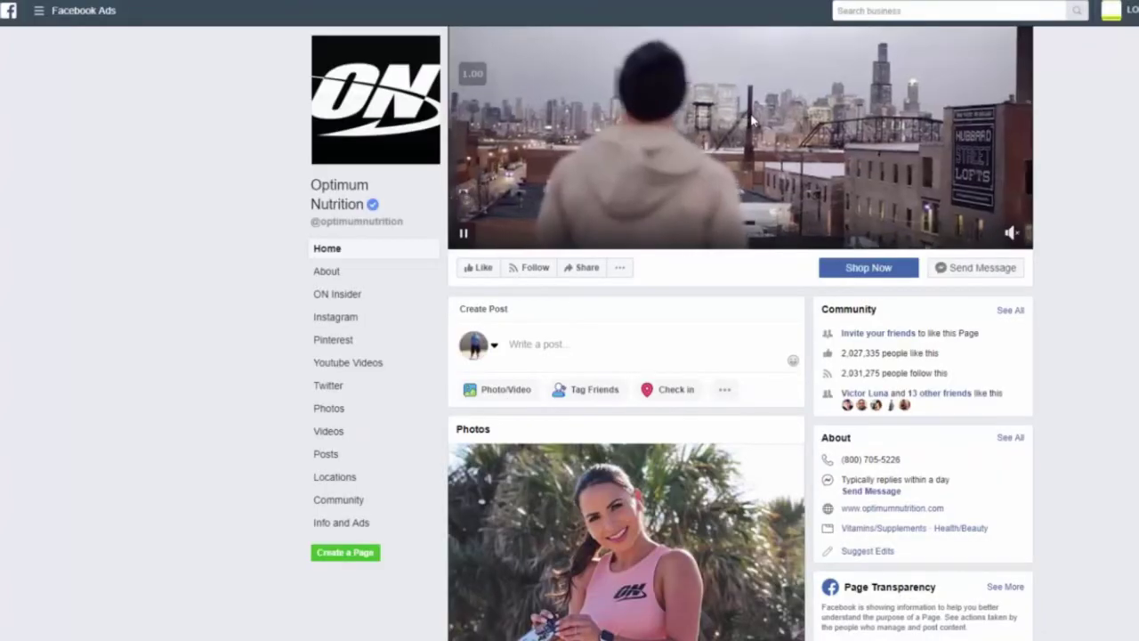
pyautogui.scroll(-4, 573, 227)
pyautogui.scroll(4, 573, 227)
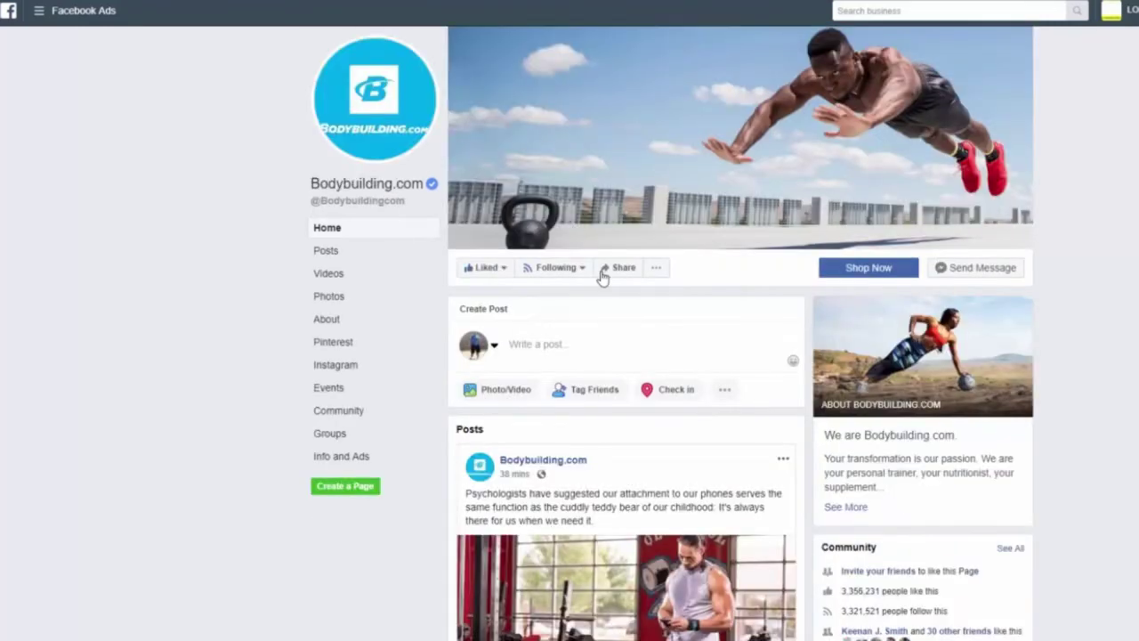
pyautogui.scroll(-2, 603, 277)
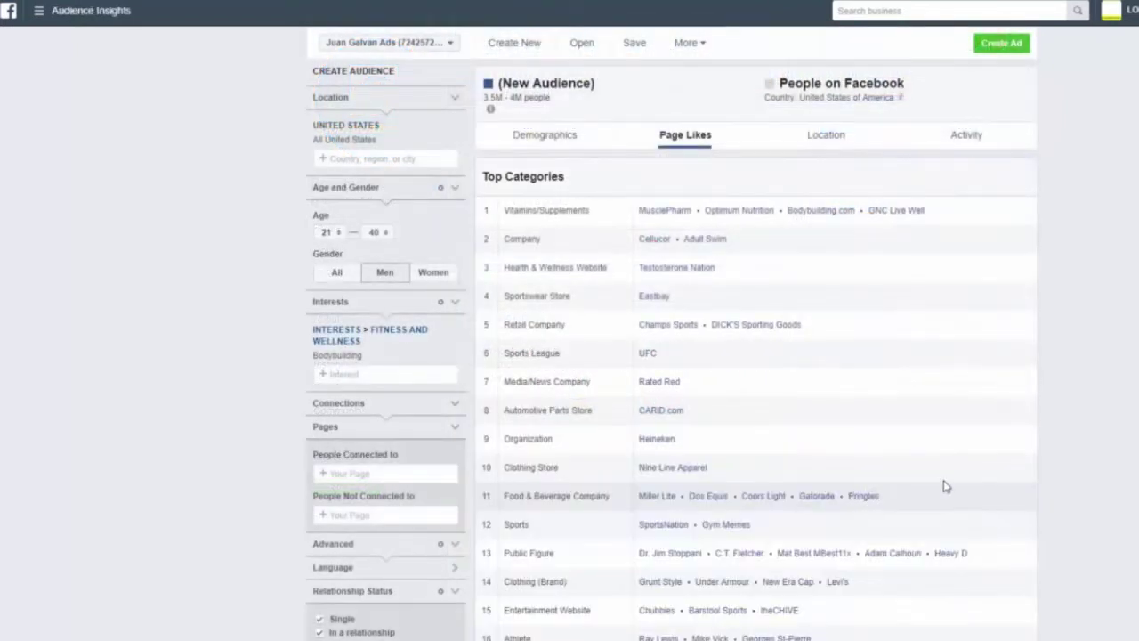
# Examine the full top categories list and the Page Likes affinity ranking in Audience Insights for targeting ideas.
pyautogui.scroll(-5, 945, 487)
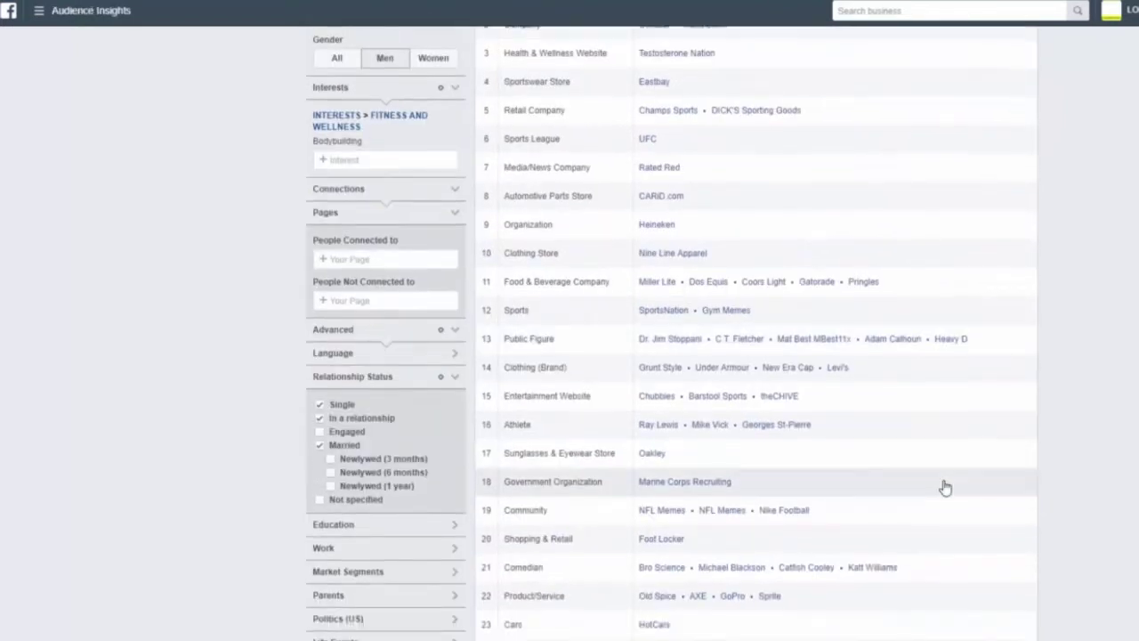
pyautogui.scroll(-3, 945, 486)
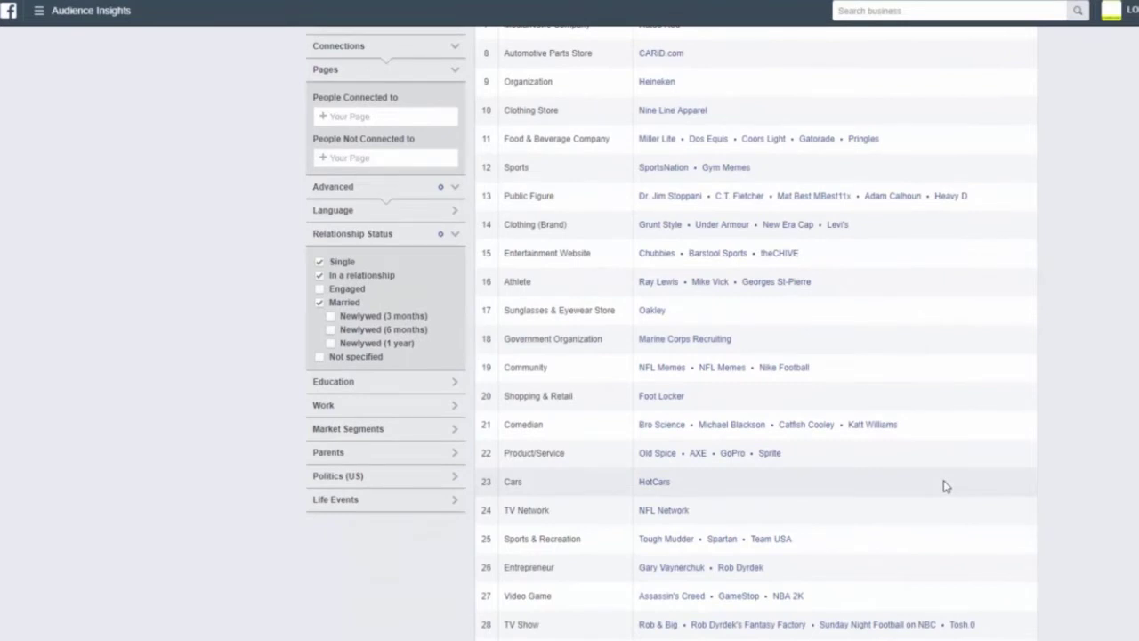
pyautogui.scroll(-2, 945, 485)
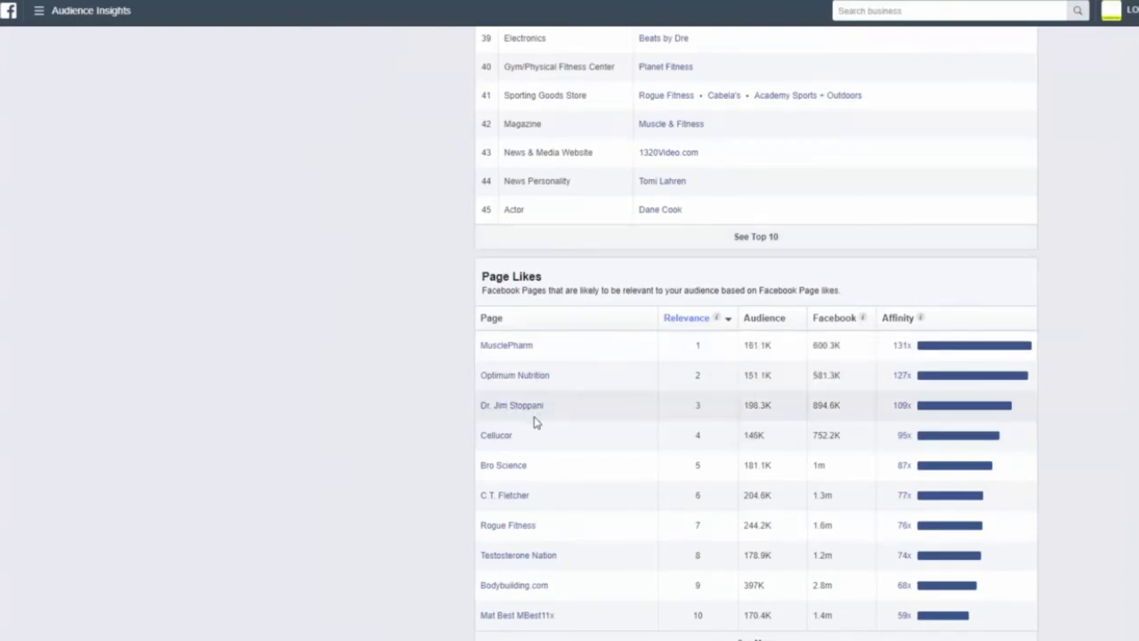
pyautogui.scroll(8, 908, 464)
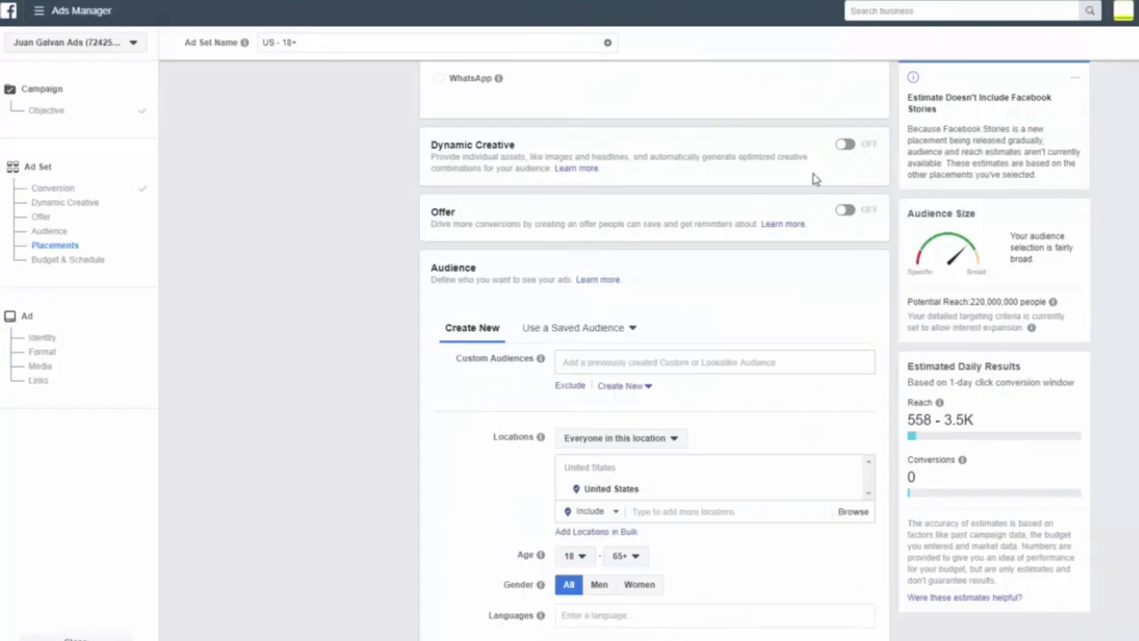
pyautogui.scroll(-2, 827, 158)
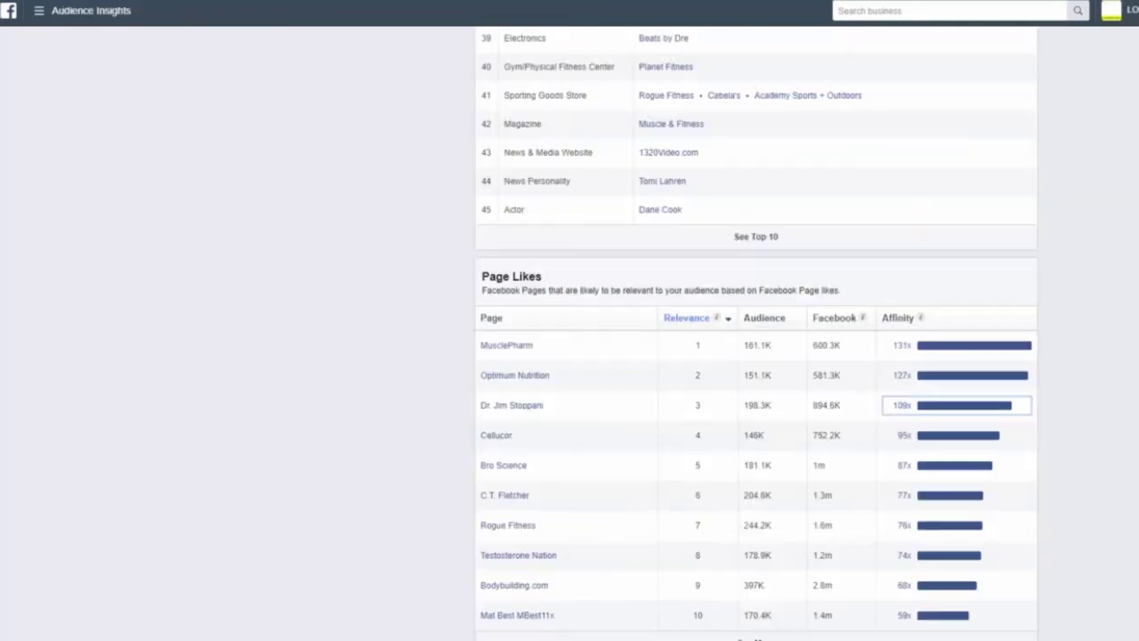
# Switch to Ads Manager and set the ad set's audience to men aged 21 to 40.
pyautogui.scroll(5, 790, 205)
pyautogui.scroll(10, 791, 204)
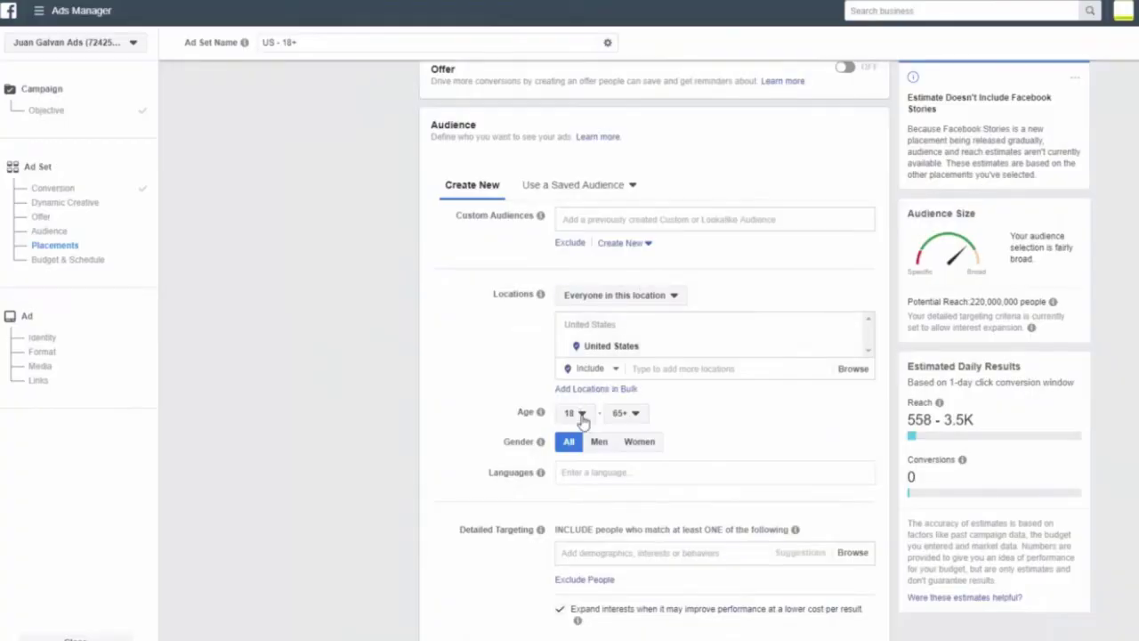
pyautogui.click(582, 422)
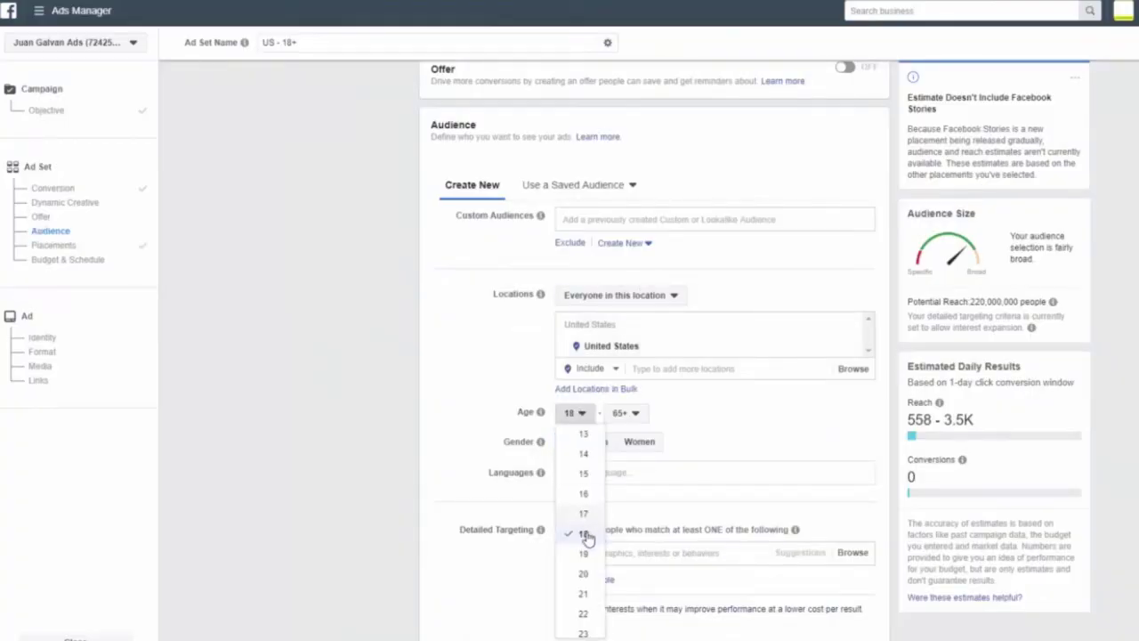
pyautogui.click(579, 598)
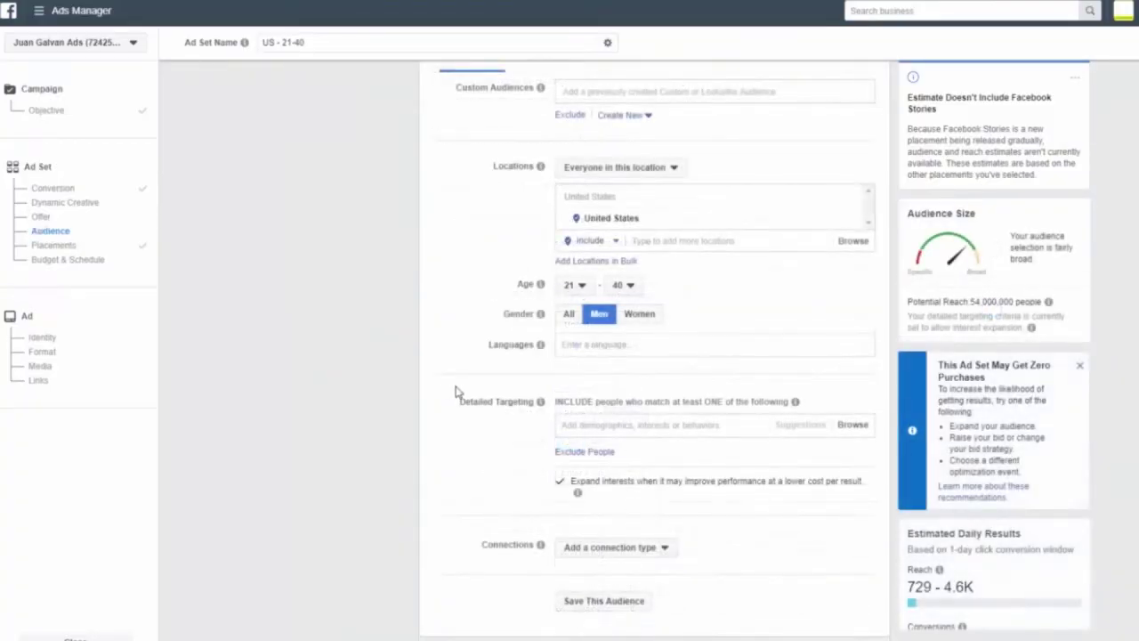
# Add the Bodybuilding interest to the detailed targeting and add an empty narrowing condition that people must also match.
pyautogui.click(664, 426)
pyautogui.write('bodybuilding')
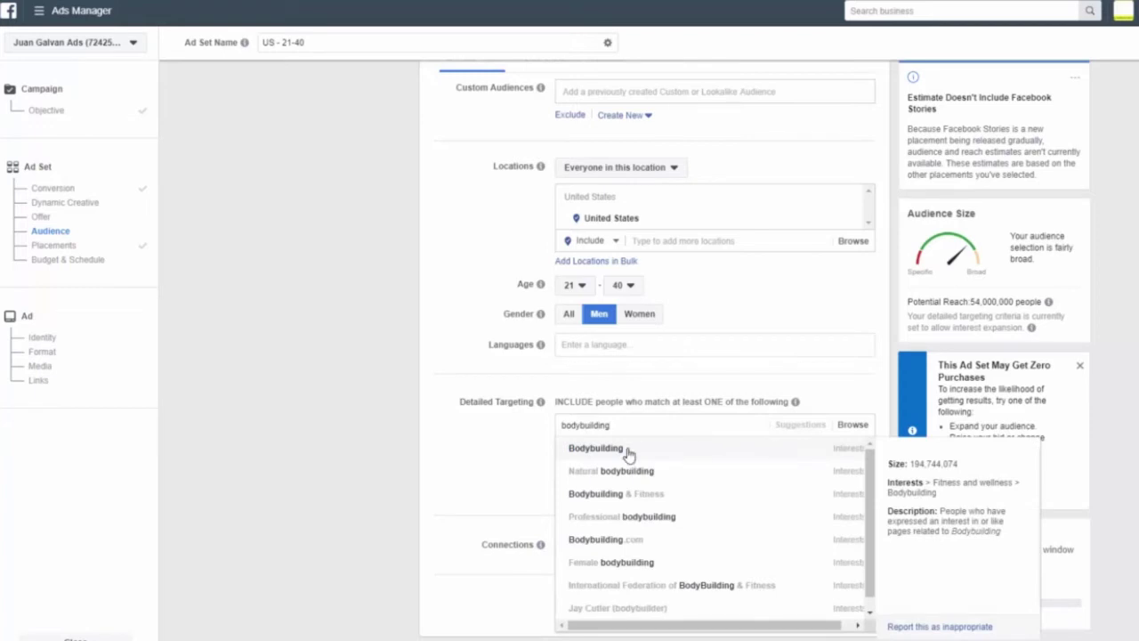
pyautogui.click(627, 450)
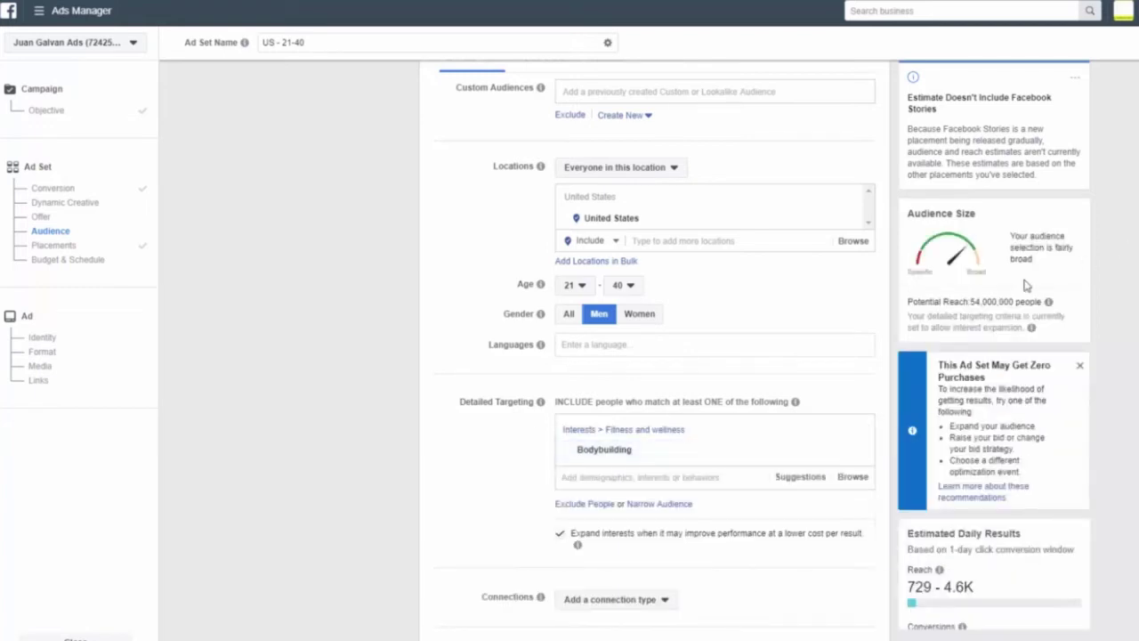
pyautogui.scroll(-1, 547, 464)
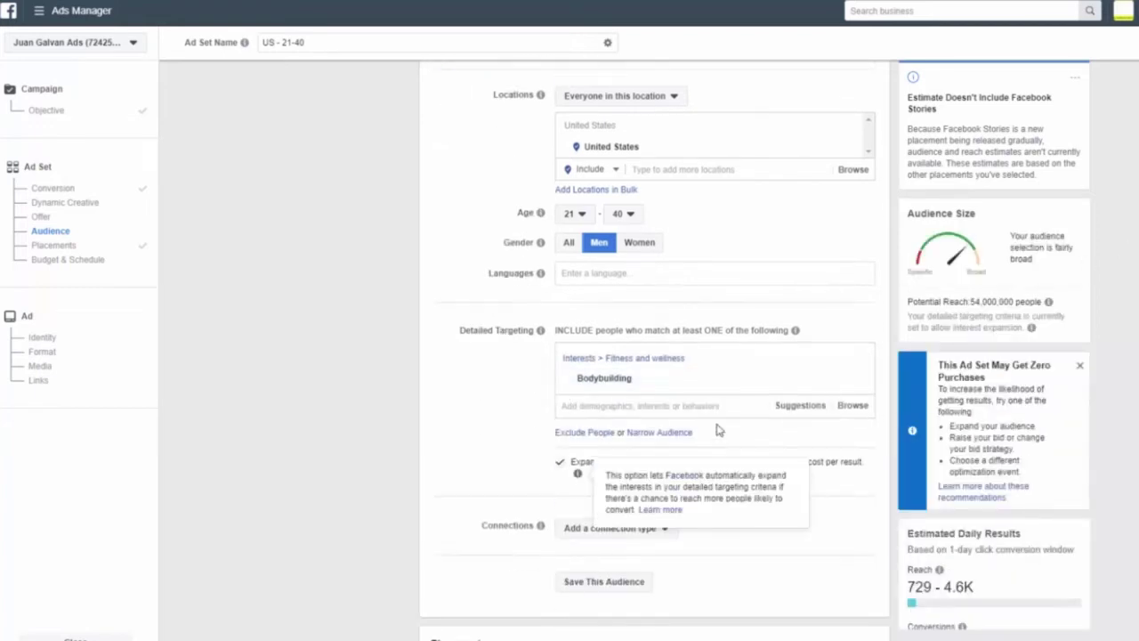
pyautogui.click(666, 433)
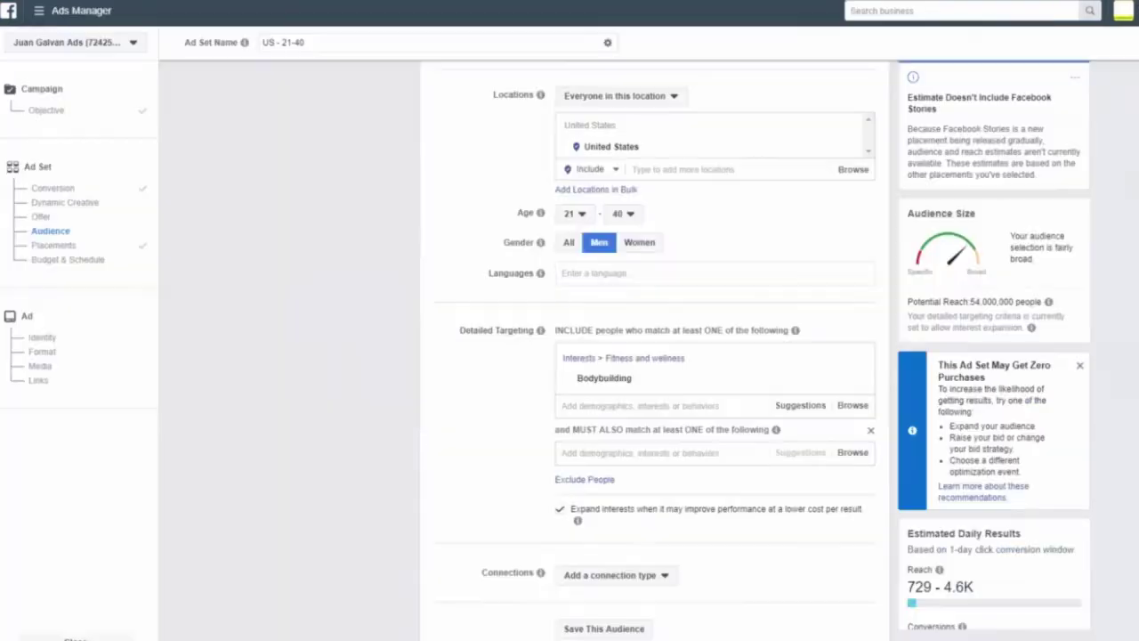
# Add the MusclePharm interest to the empty condition that people must also match.
pyautogui.click(665, 451)
pyautogui.write('m')
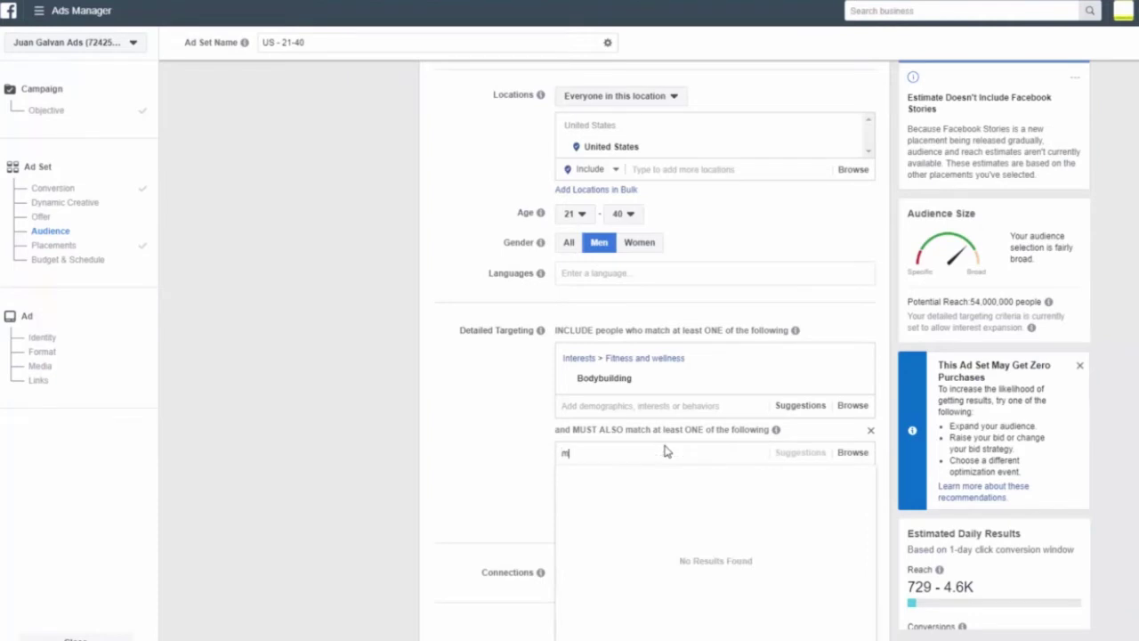
pyautogui.write('usclepharm')
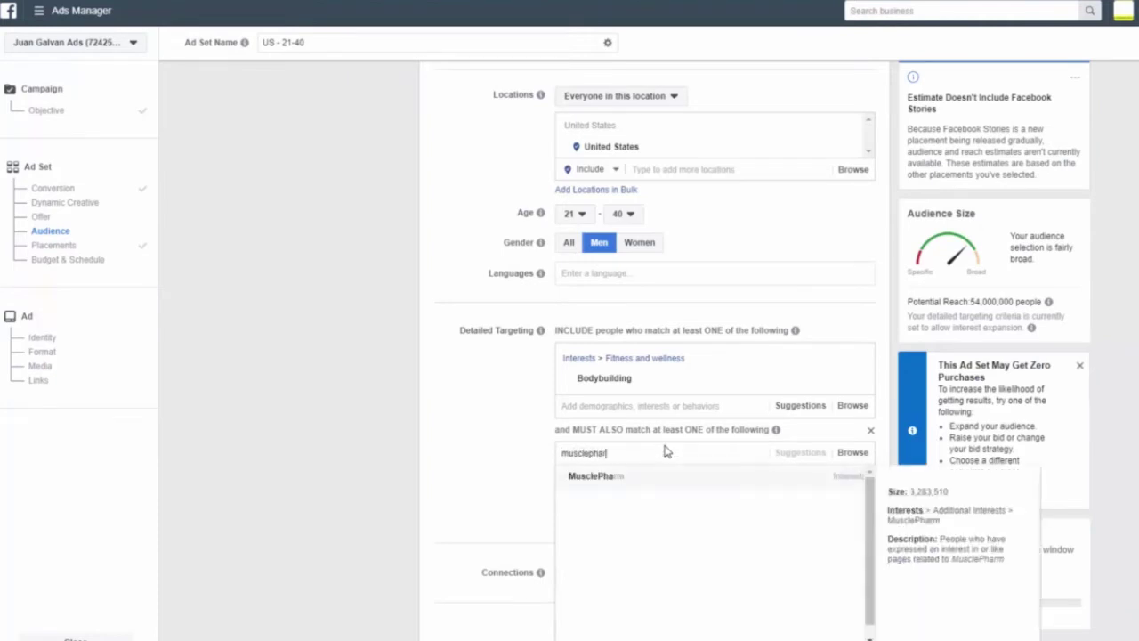
pyautogui.click(674, 485)
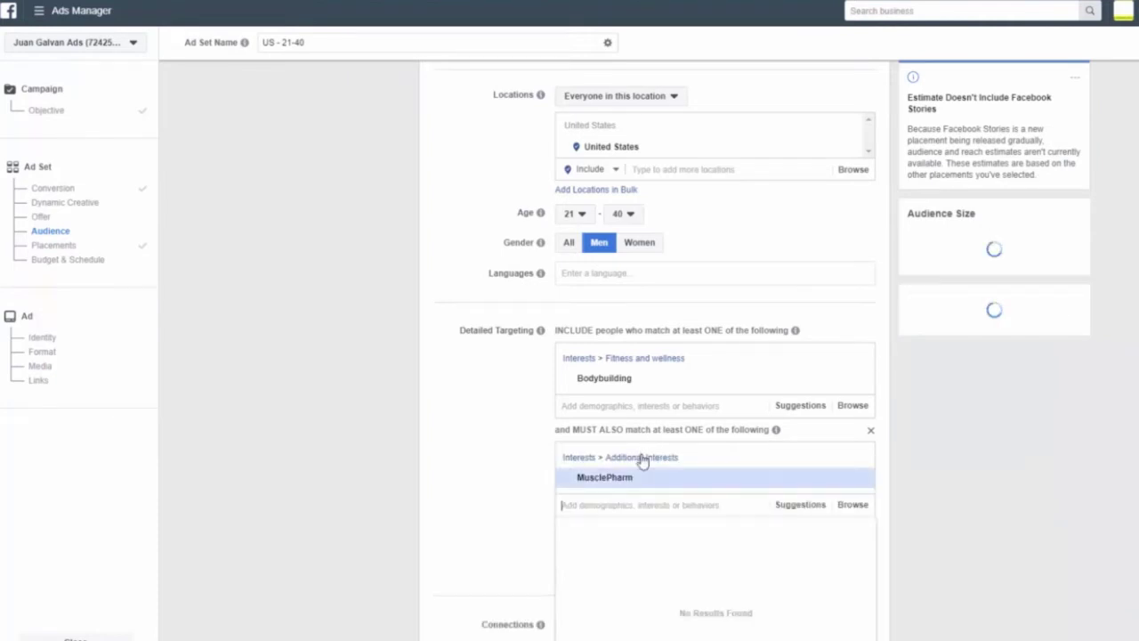
pyautogui.click(451, 487)
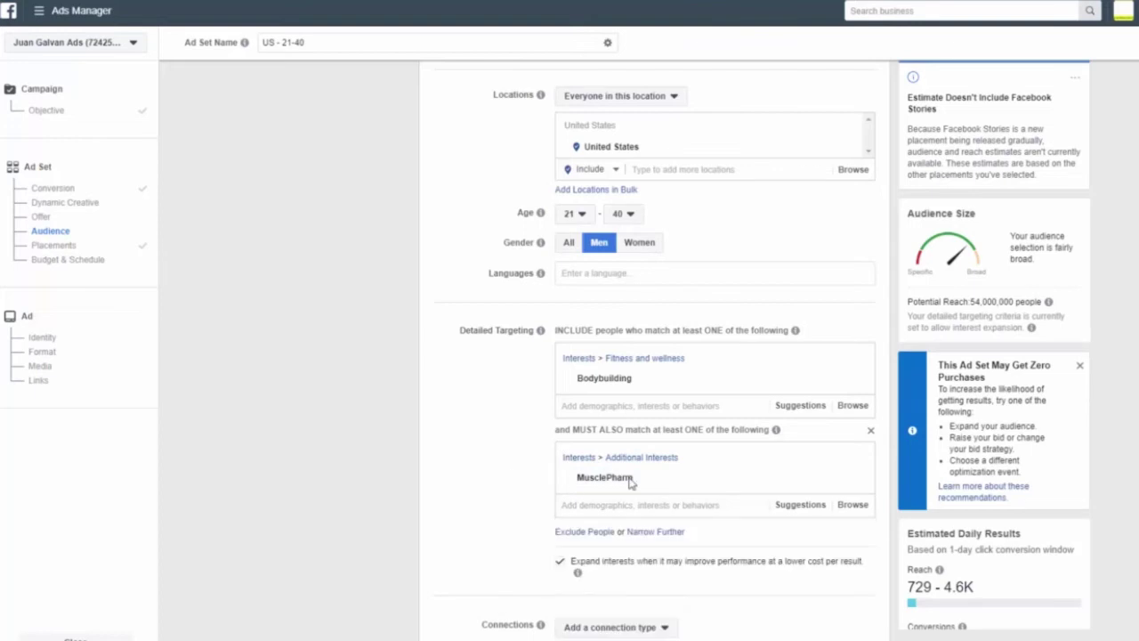
# Narrow the audience further with another must-also-match condition containing the Ronnie Coleman interest.
pyautogui.click(646, 534)
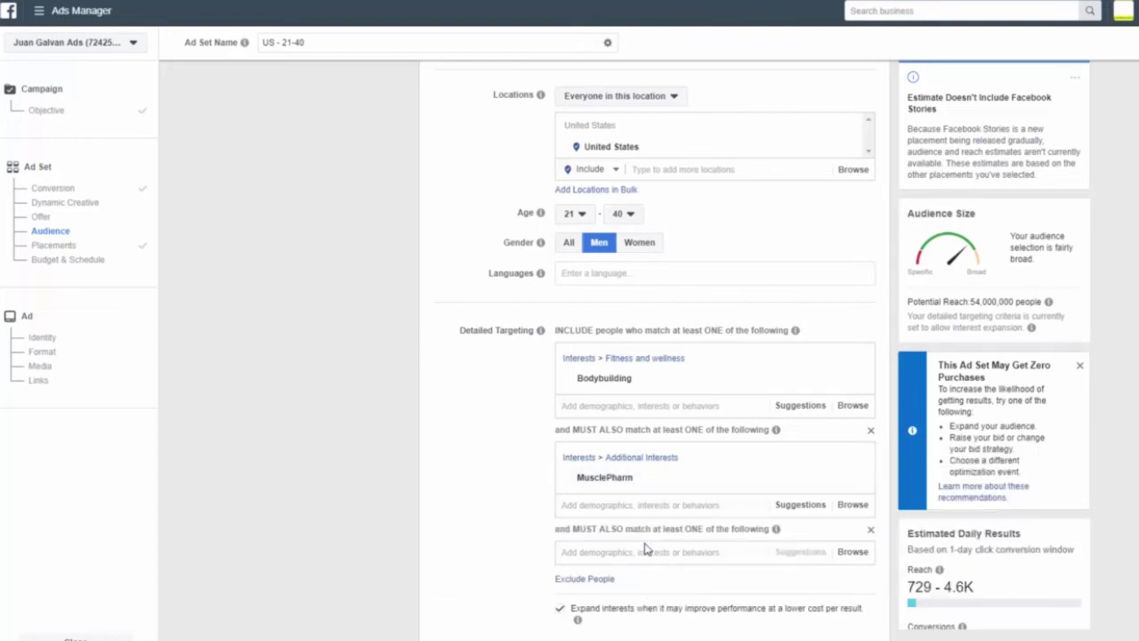
pyautogui.click(633, 552)
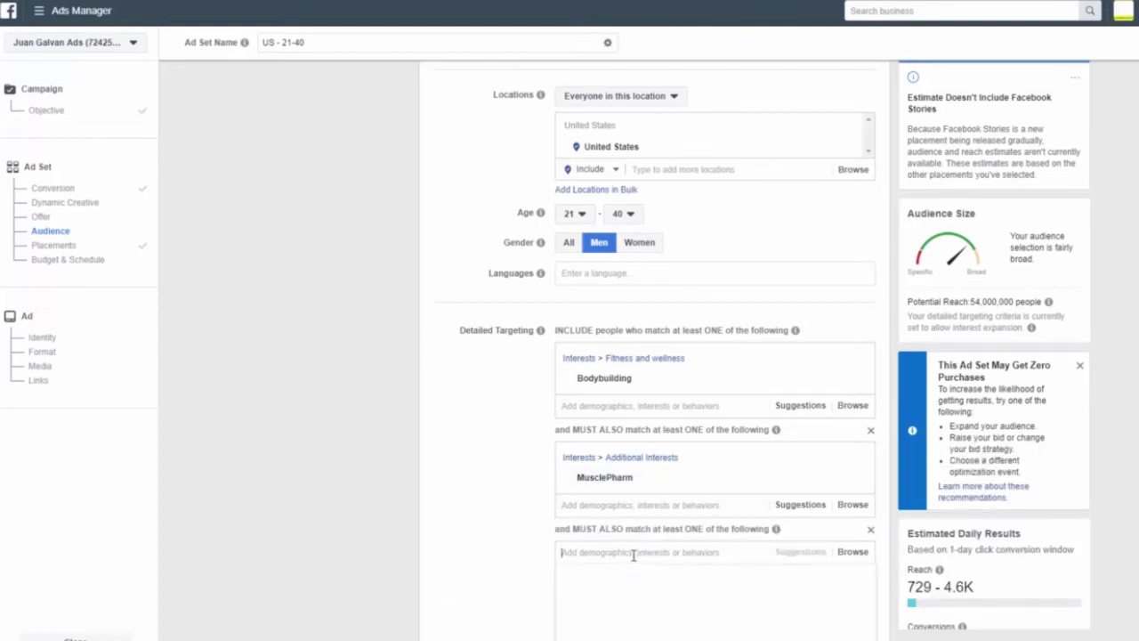
pyautogui.write('Ronn')
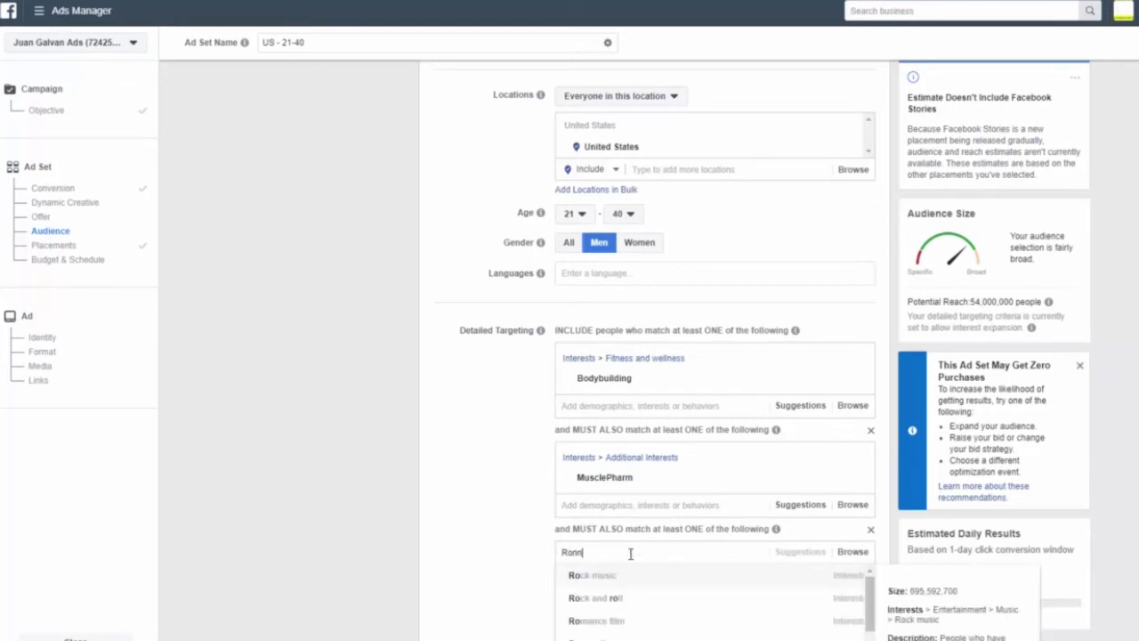
pyautogui.write('ie Coleman')
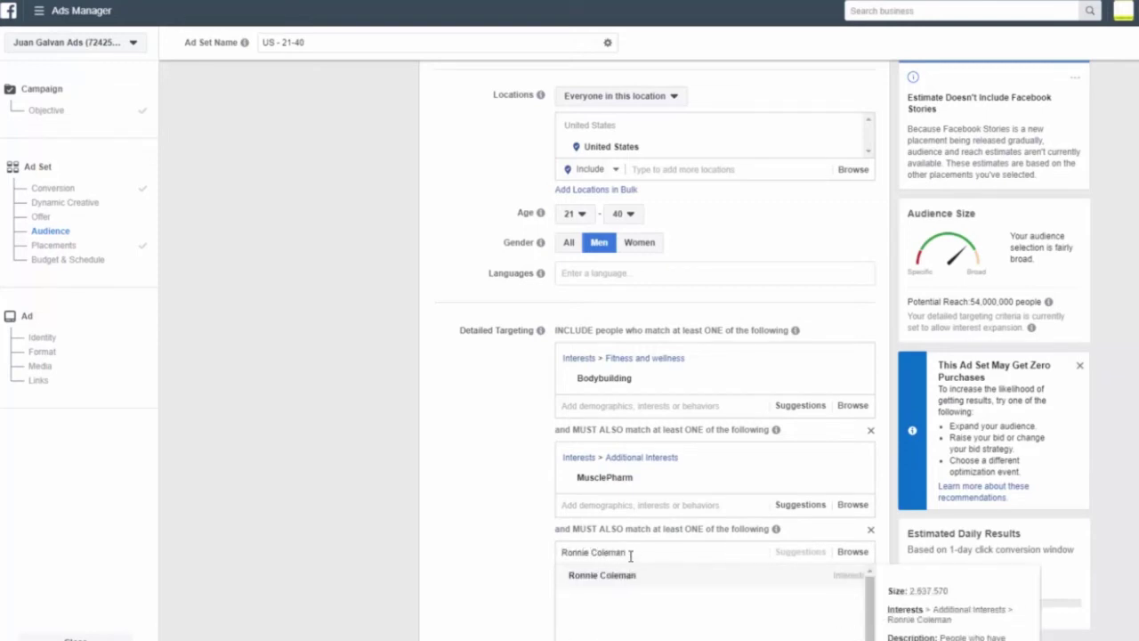
pyautogui.click(629, 576)
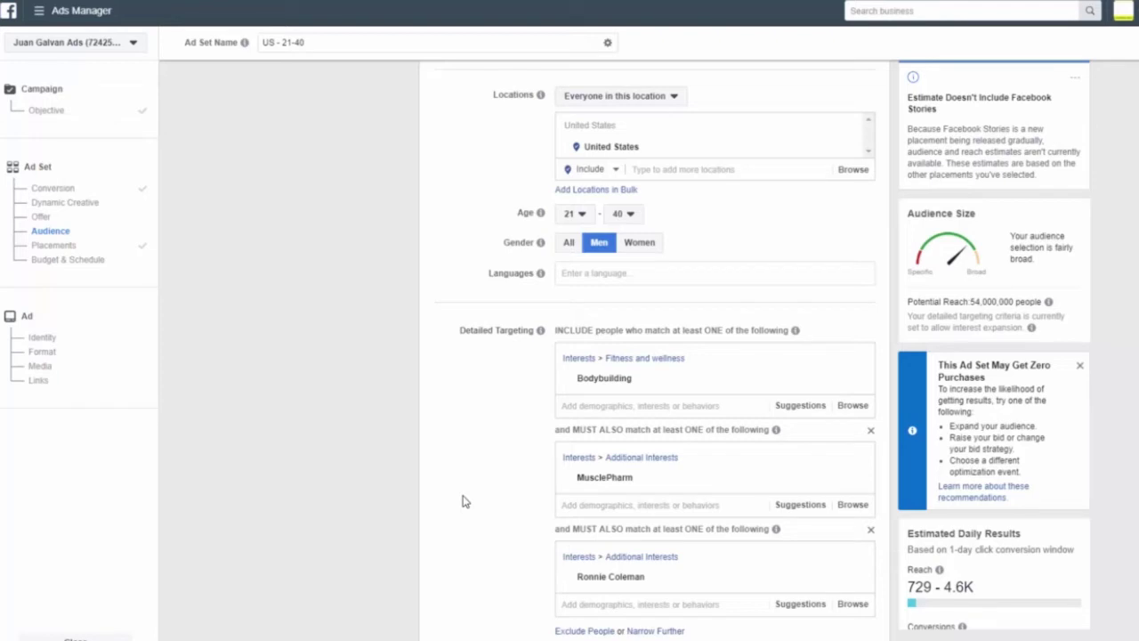
# Switch the ad set to edited placements and exclude the whole Audience Network and Messenger platforms.
pyautogui.scroll(-3, 502, 527)
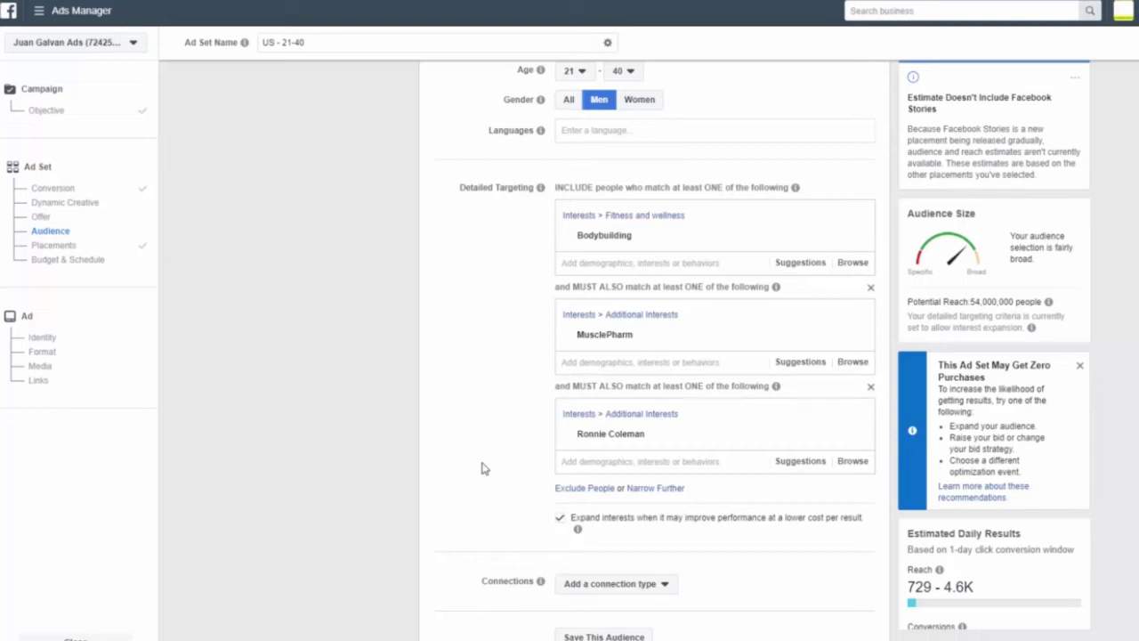
pyautogui.scroll(1, 482, 466)
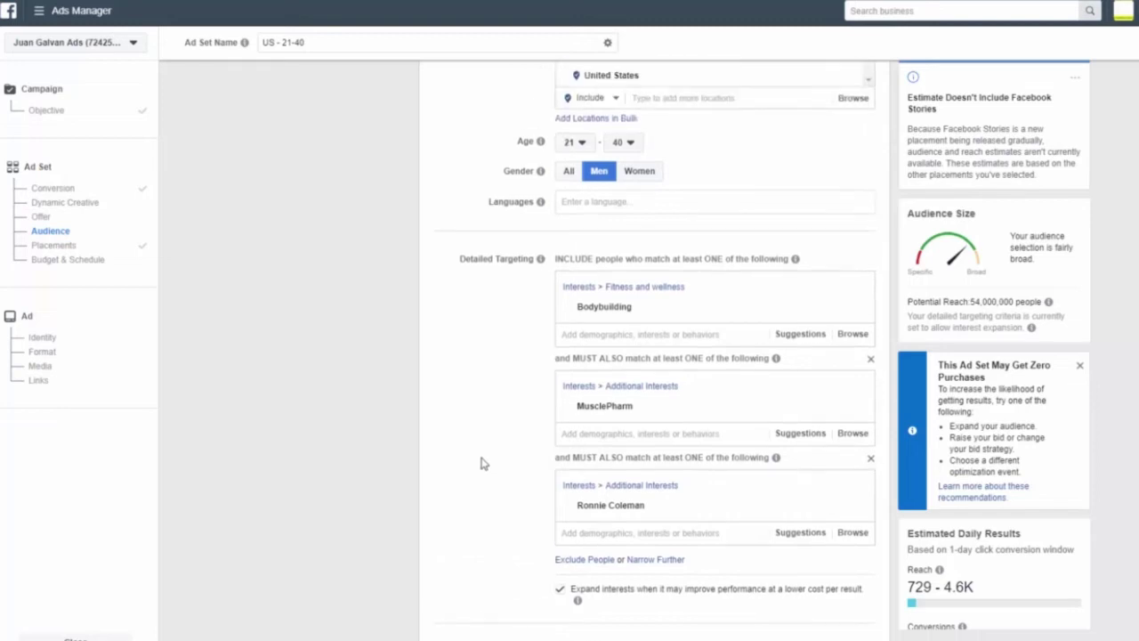
pyautogui.scroll(-4, 482, 464)
pyautogui.scroll(-4, 481, 464)
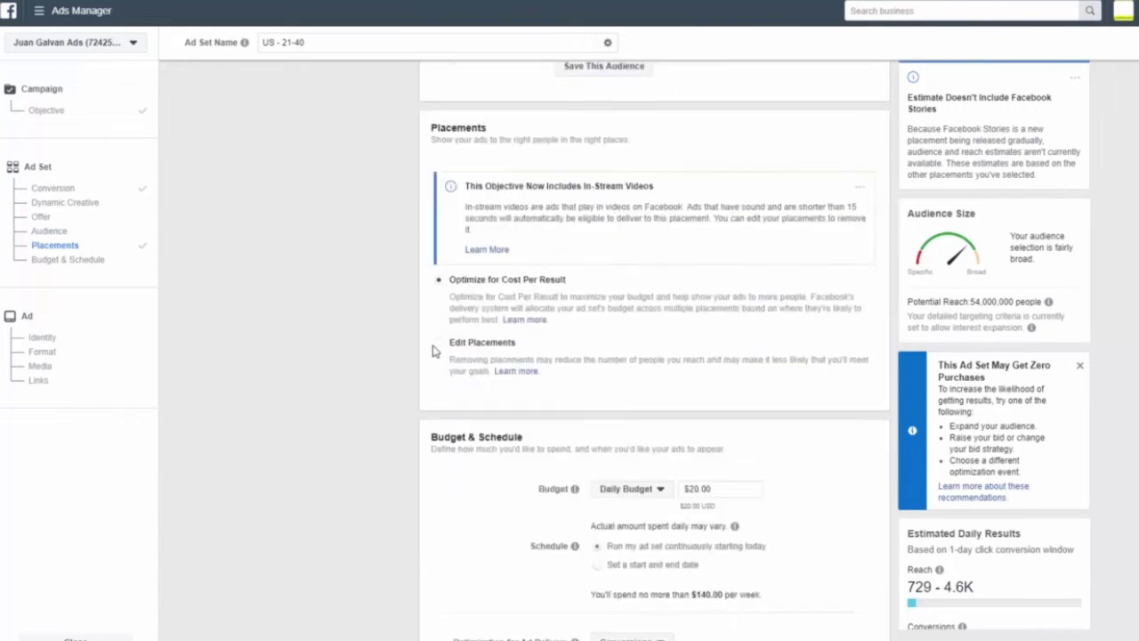
pyautogui.click(482, 342)
pyautogui.scroll(-3, 692, 401)
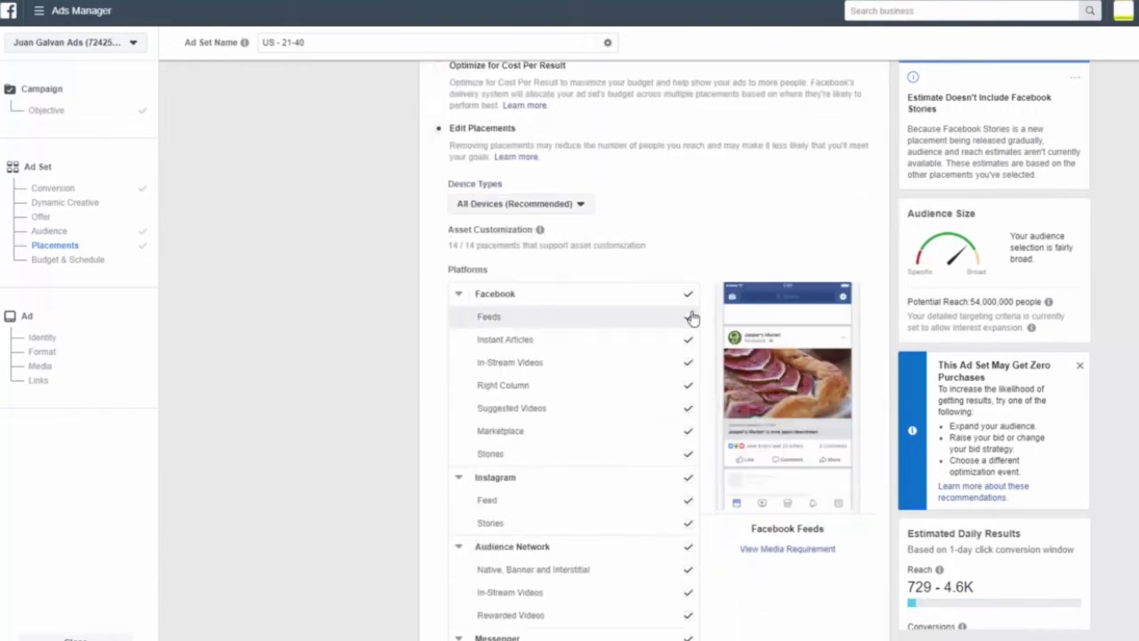
pyautogui.scroll(-2, 691, 381)
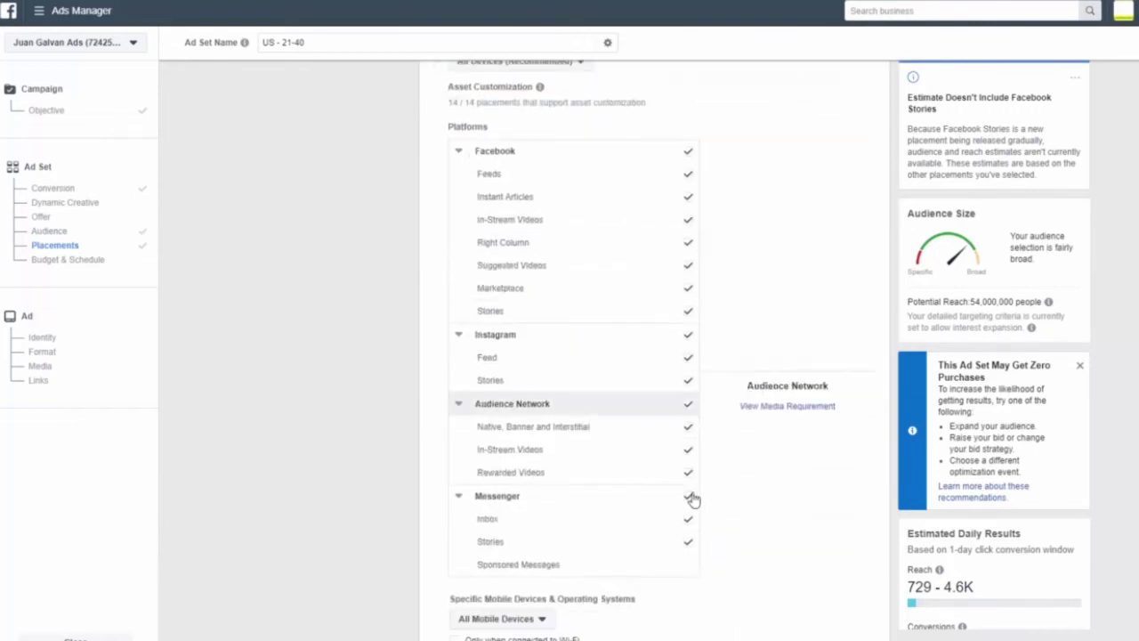
pyautogui.click(688, 551)
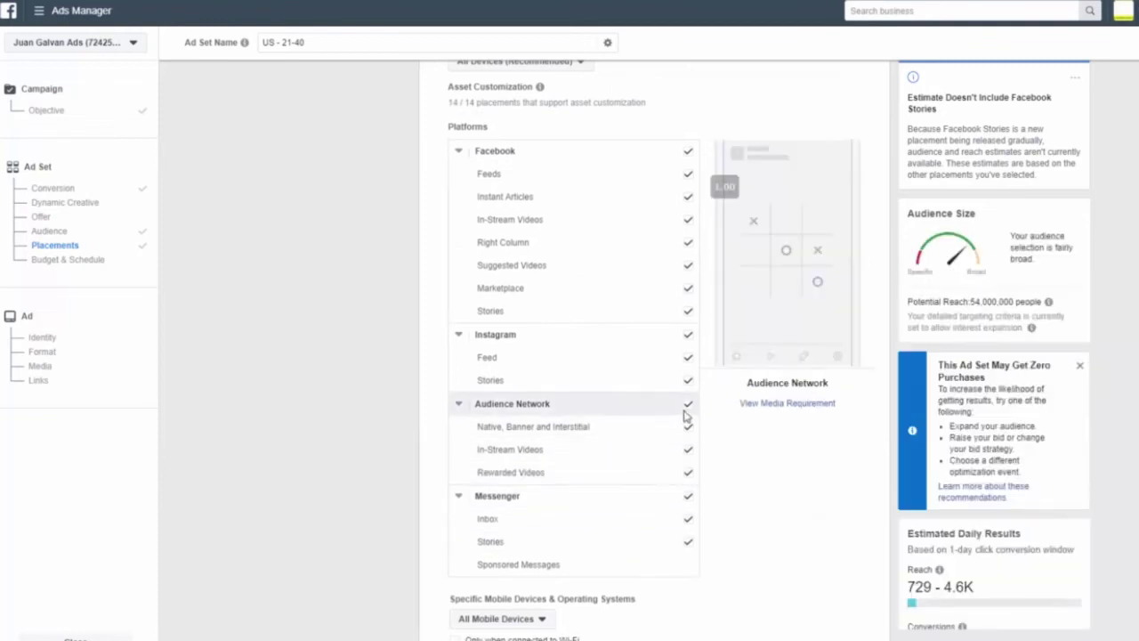
pyautogui.click(687, 414)
pyautogui.click(687, 509)
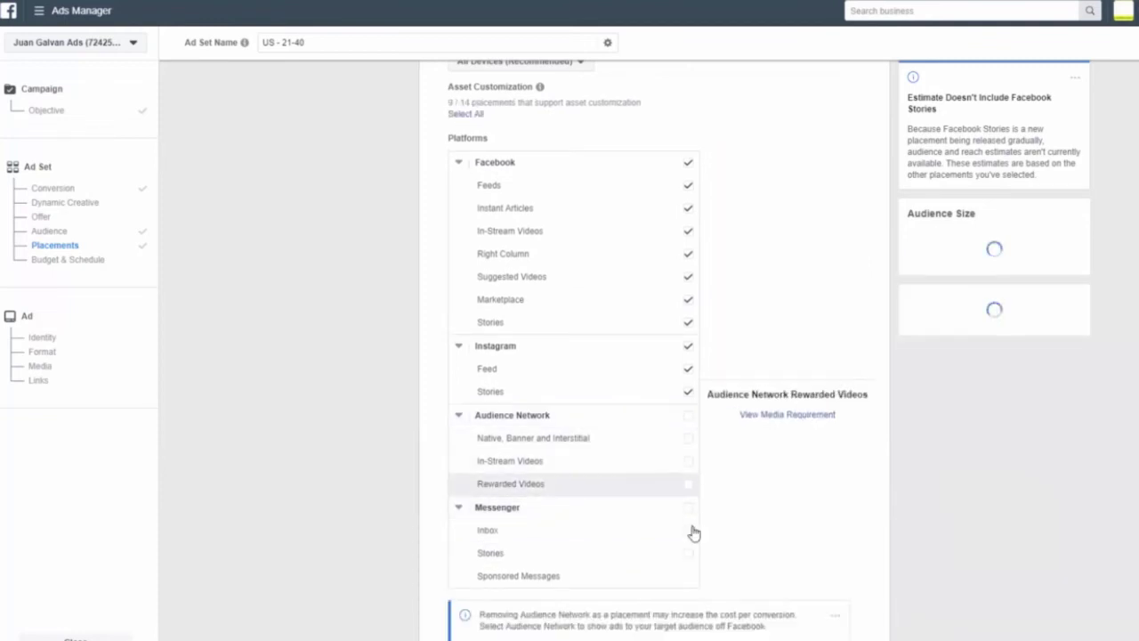
# Exclude Instagram and every Facebook placement except Feeds from the ad set.
pyautogui.scroll(2, 685, 285)
pyautogui.scroll(1, 696, 316)
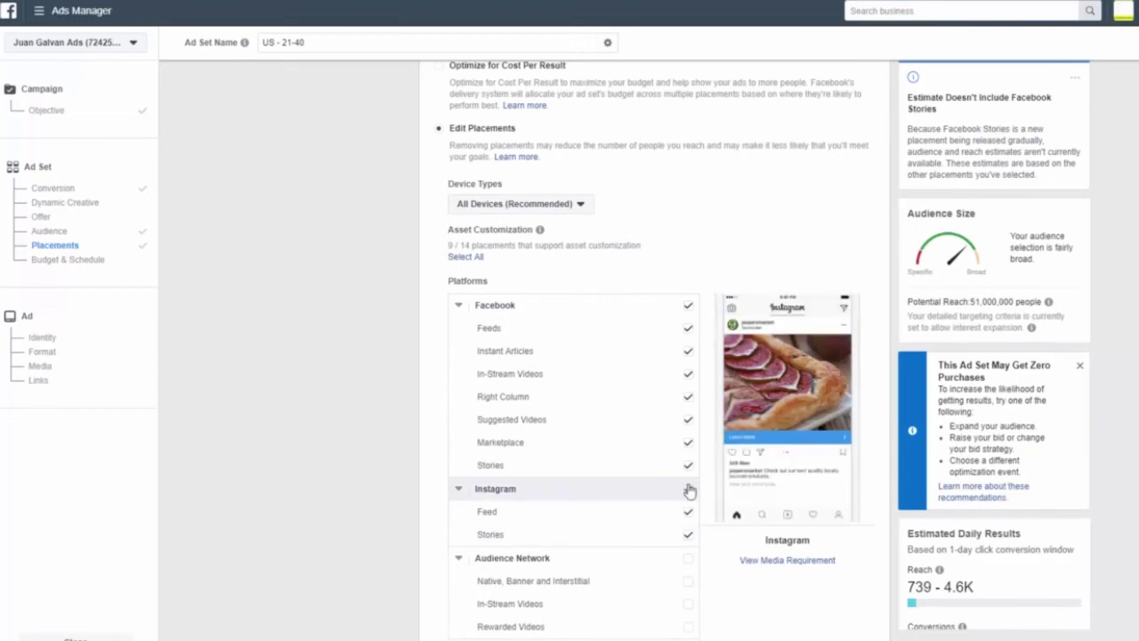
pyautogui.click(688, 488)
pyautogui.click(688, 465)
pyautogui.click(687, 442)
pyautogui.click(687, 419)
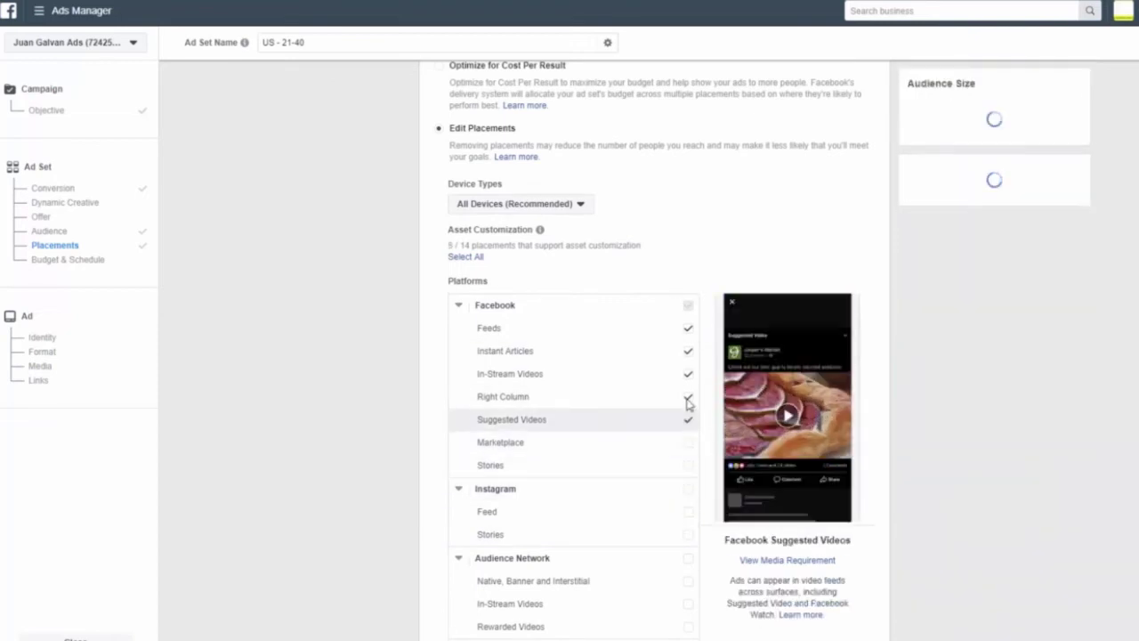
pyautogui.click(687, 396)
pyautogui.click(691, 356)
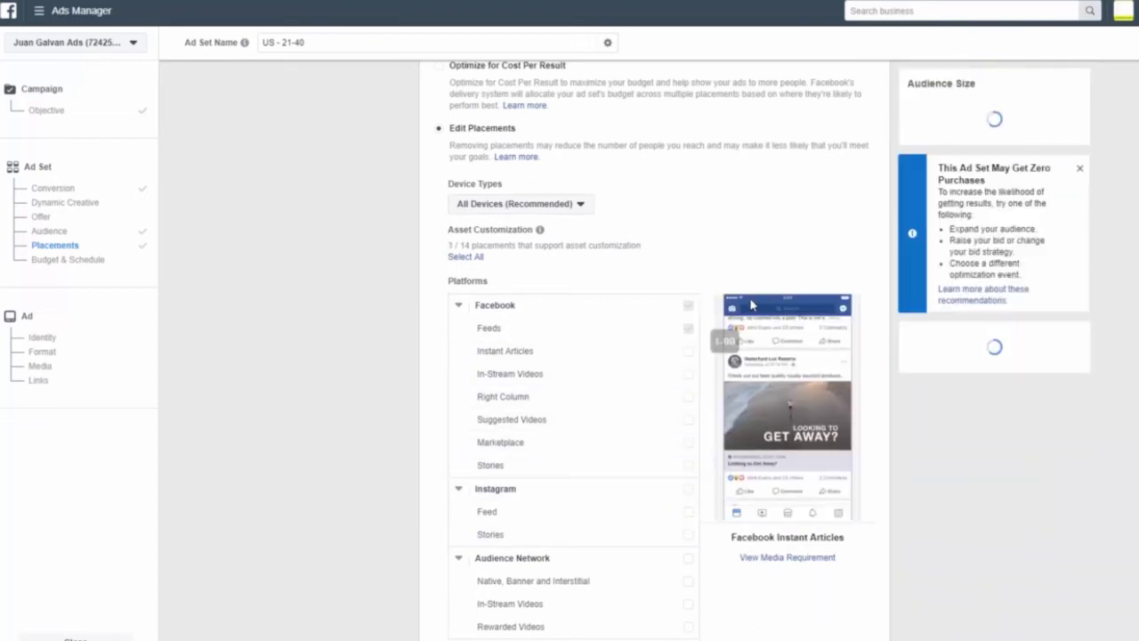
# Set the ad set's daily budget to $5.00.
pyautogui.scroll(1, 624, 298)
pyautogui.scroll(2, 626, 295)
pyautogui.scroll(-12, 626, 295)
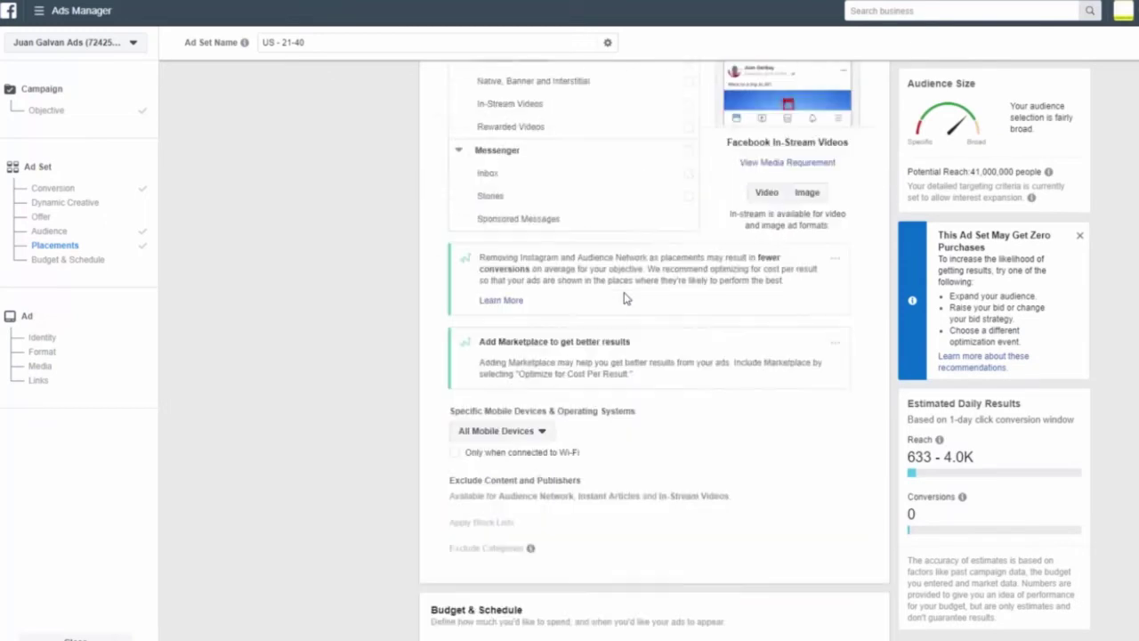
pyautogui.moveTo(696, 231); pyautogui.dragTo(655, 239)
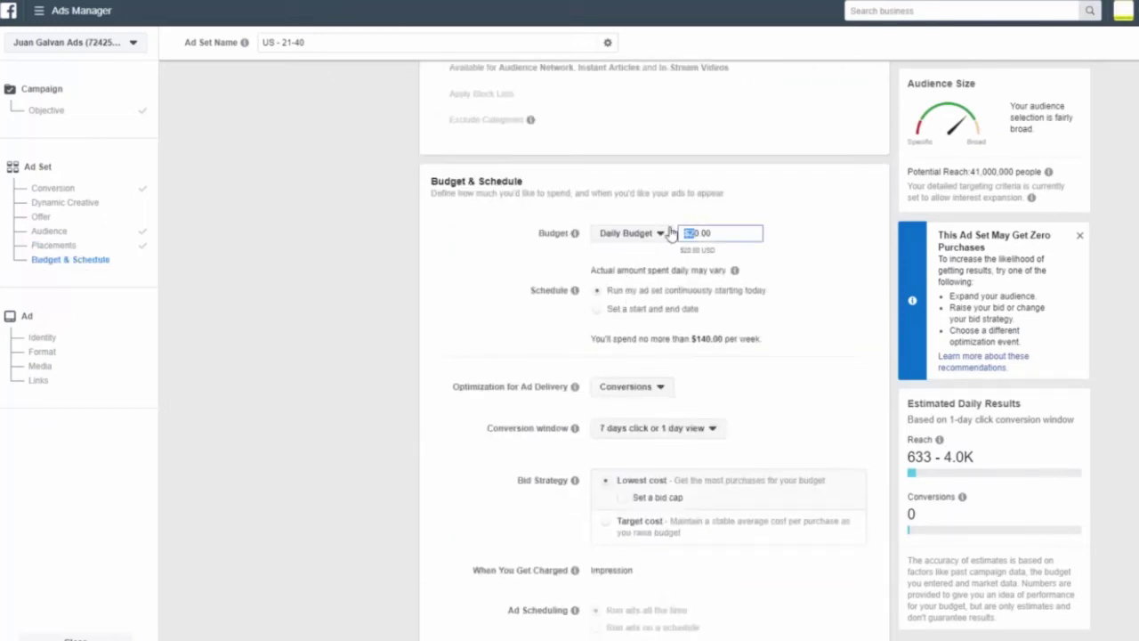
pyautogui.press('BackSpace')
pyautogui.write('5')
pyautogui.press('BackSpace')
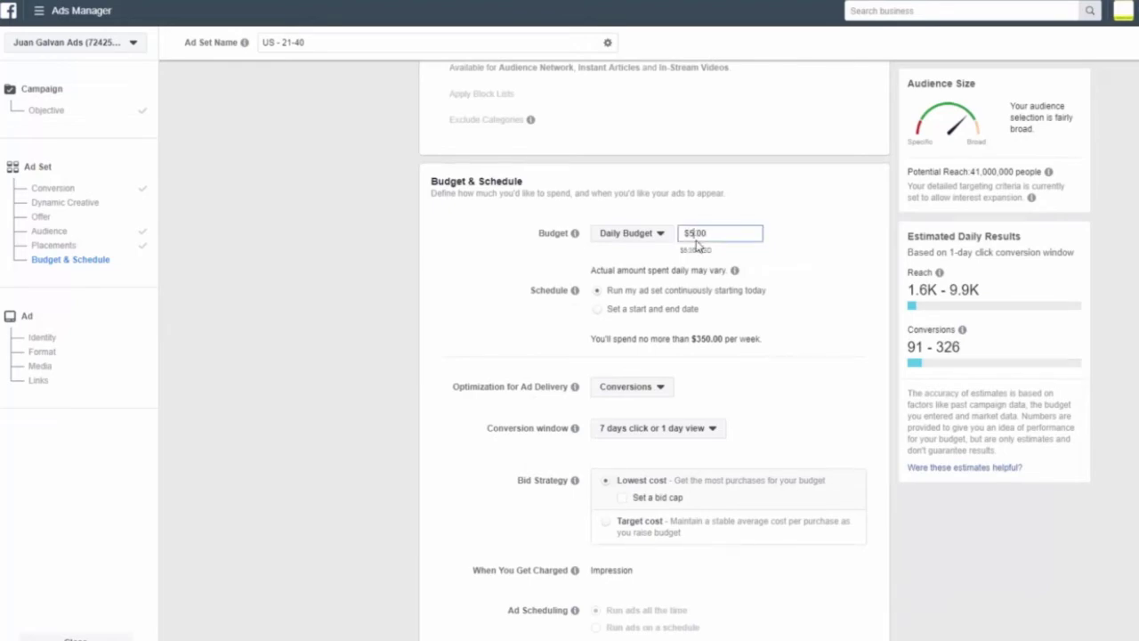
# Review the ad set's placements, conversion, location, age, gender and detailed targeting settings.
pyautogui.scroll(20, 787, 258)
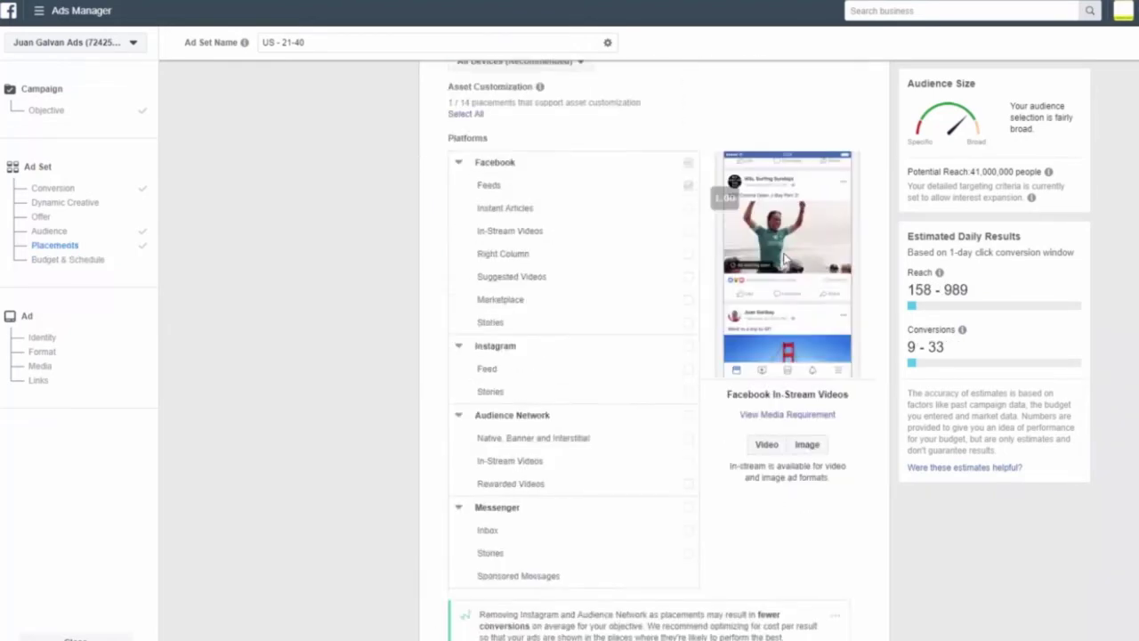
pyautogui.scroll(2, 787, 253)
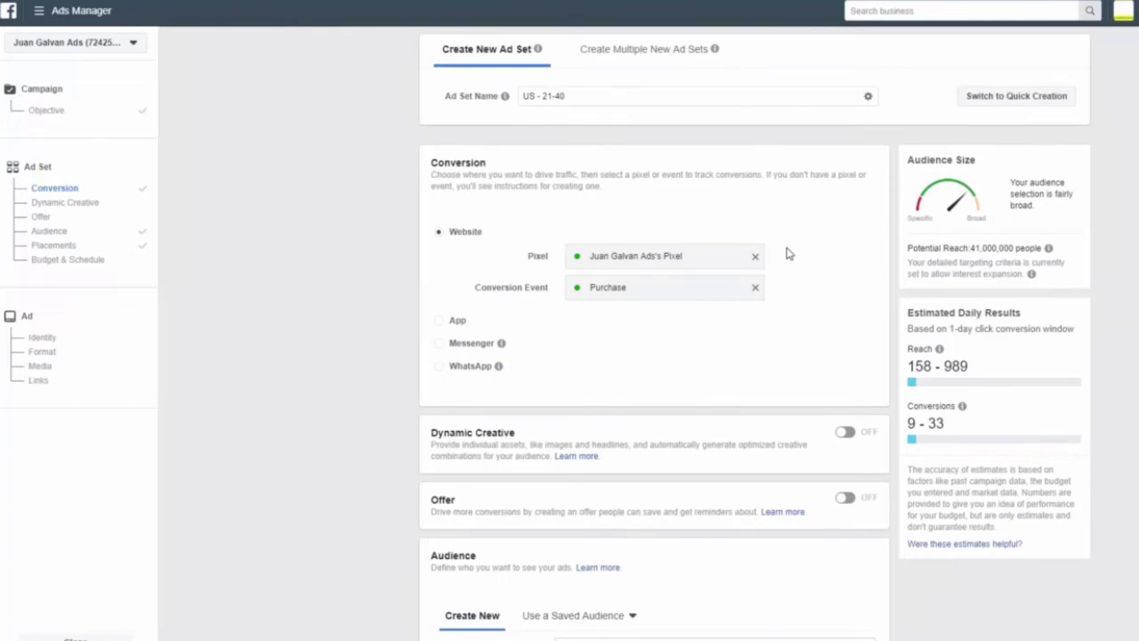
pyautogui.scroll(-5, 787, 254)
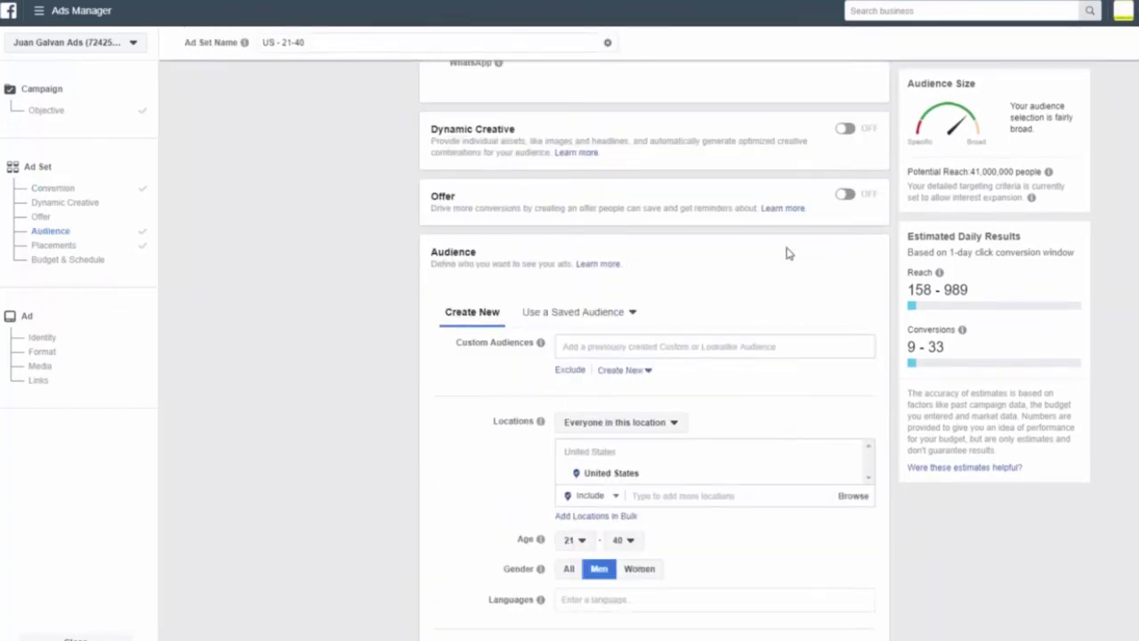
pyautogui.scroll(-2, 787, 254)
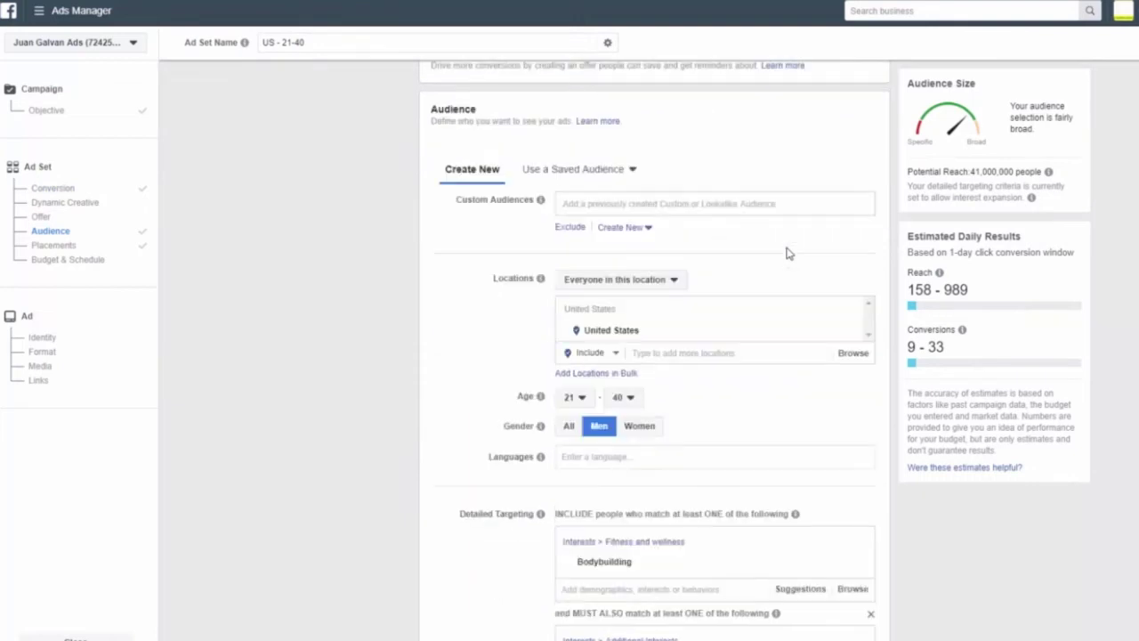
pyautogui.scroll(-3, 787, 254)
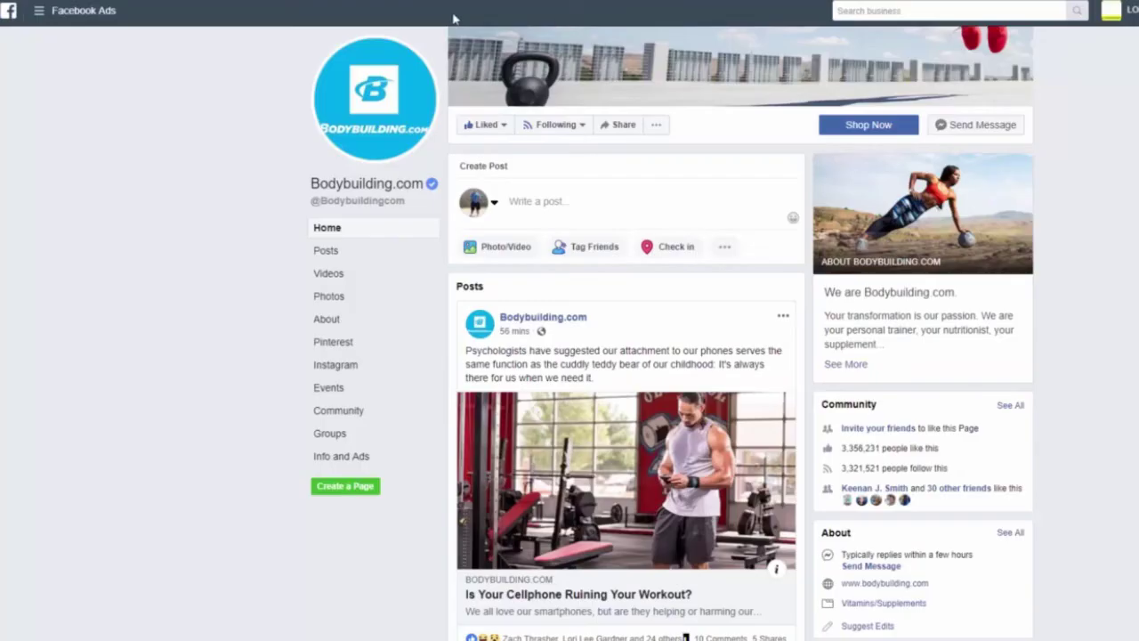
# Copy the Bodybuilding.com Facebook page's URL, switch to Mailbiz and look up the page's object ID with ID Finder.
pyautogui.rightClick(309, 1)
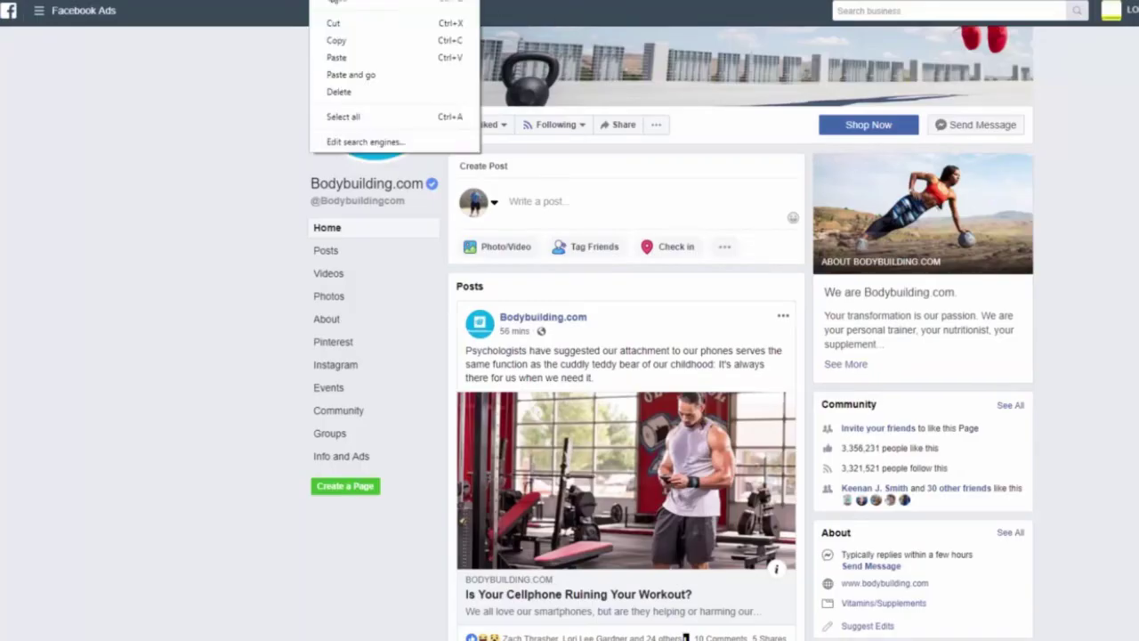
pyautogui.click(351, 42)
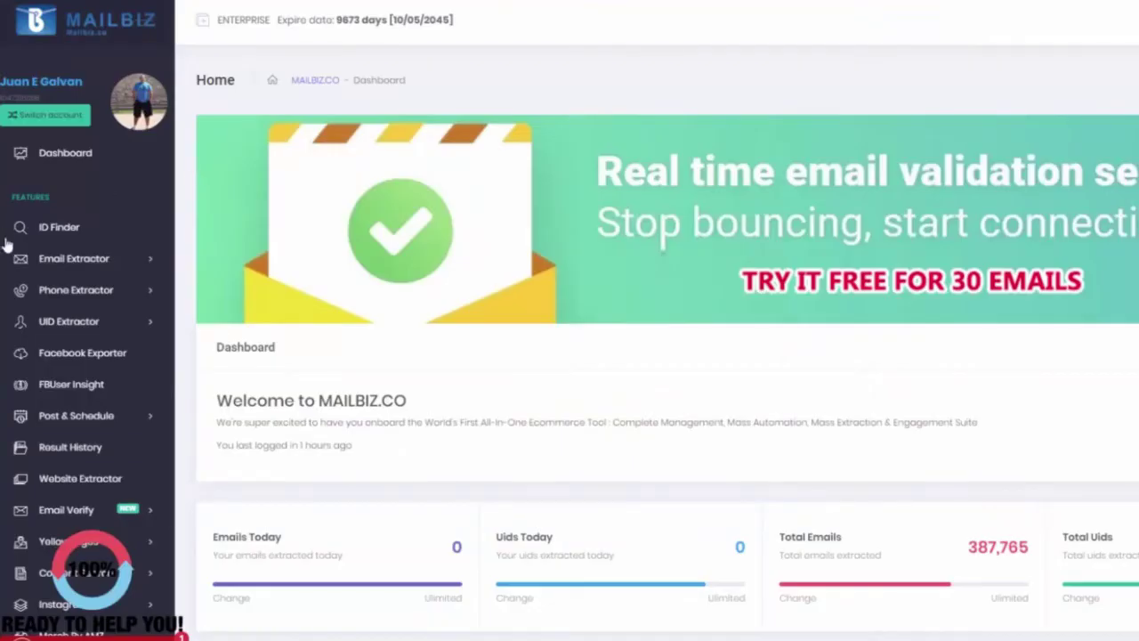
pyautogui.click(18, 228)
pyautogui.click(666, 114)
pyautogui.hotkey('ctrl', 'v')
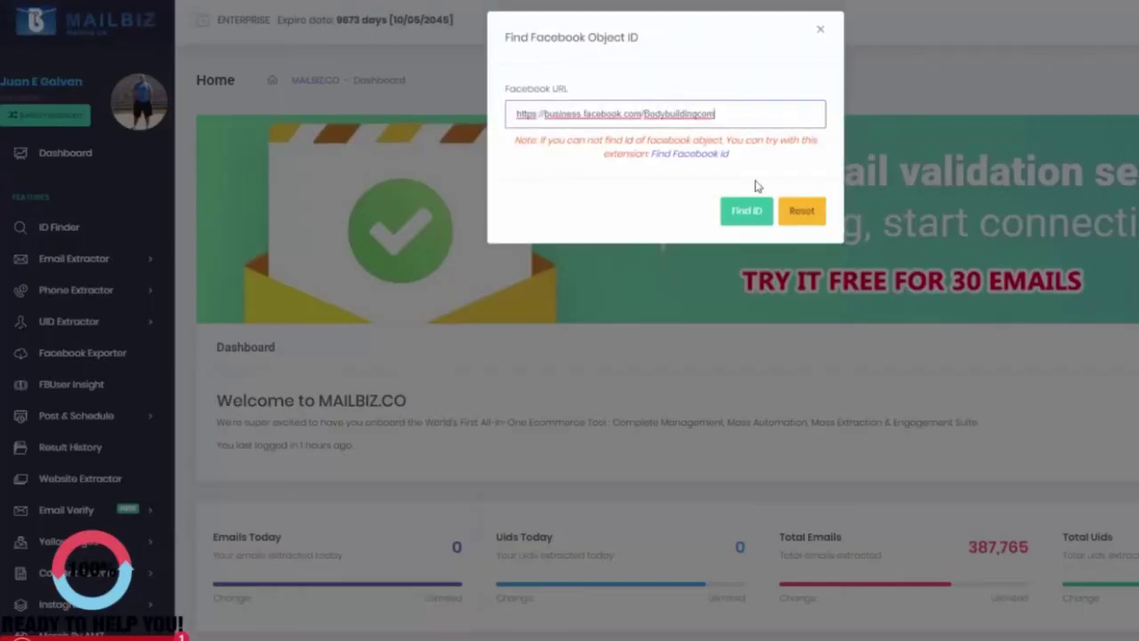
pyautogui.click(757, 214)
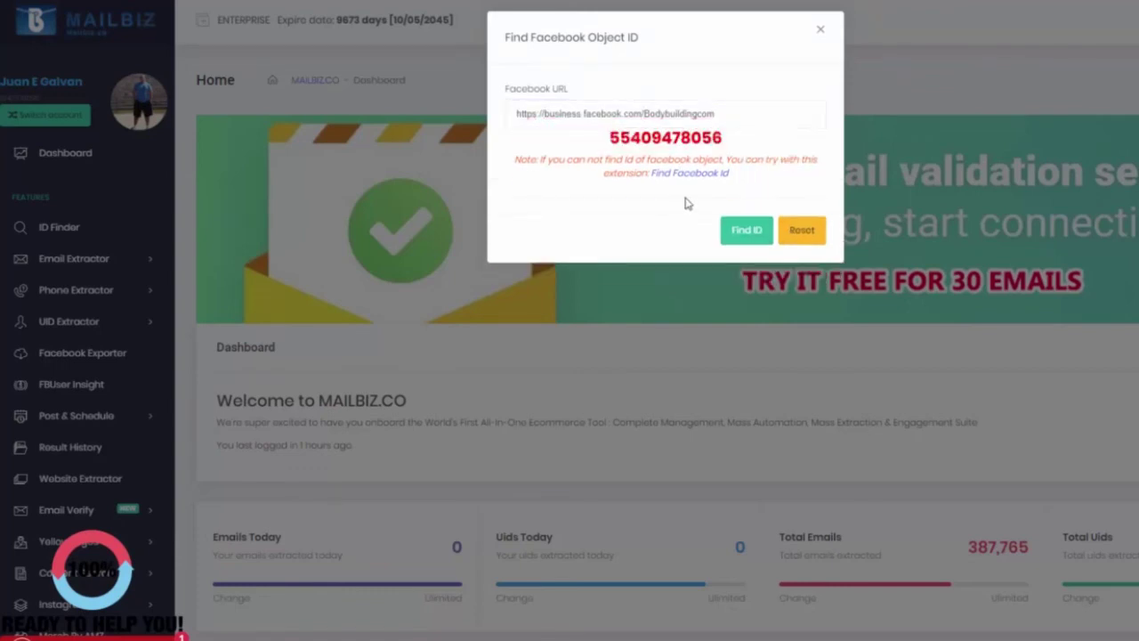
# Copy the found page ID and start an email extraction for that fanpage in Email Extractor.
pyautogui.moveTo(723, 138); pyautogui.dragTo(612, 138)
pyautogui.rightClick(613, 138)
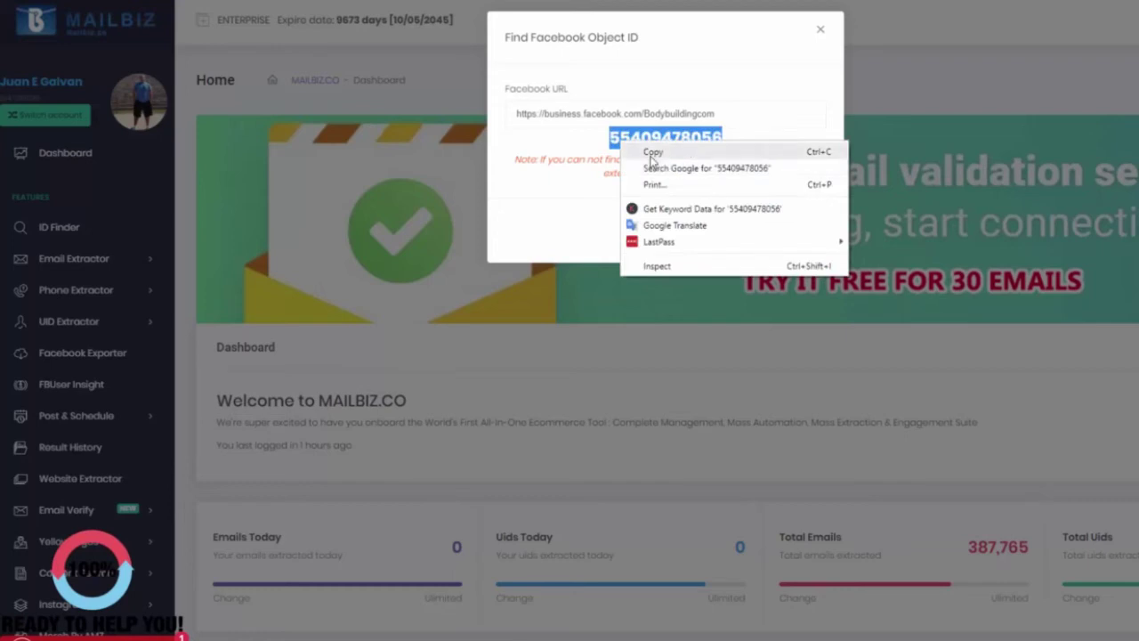
pyautogui.click(654, 151)
pyautogui.click(822, 33)
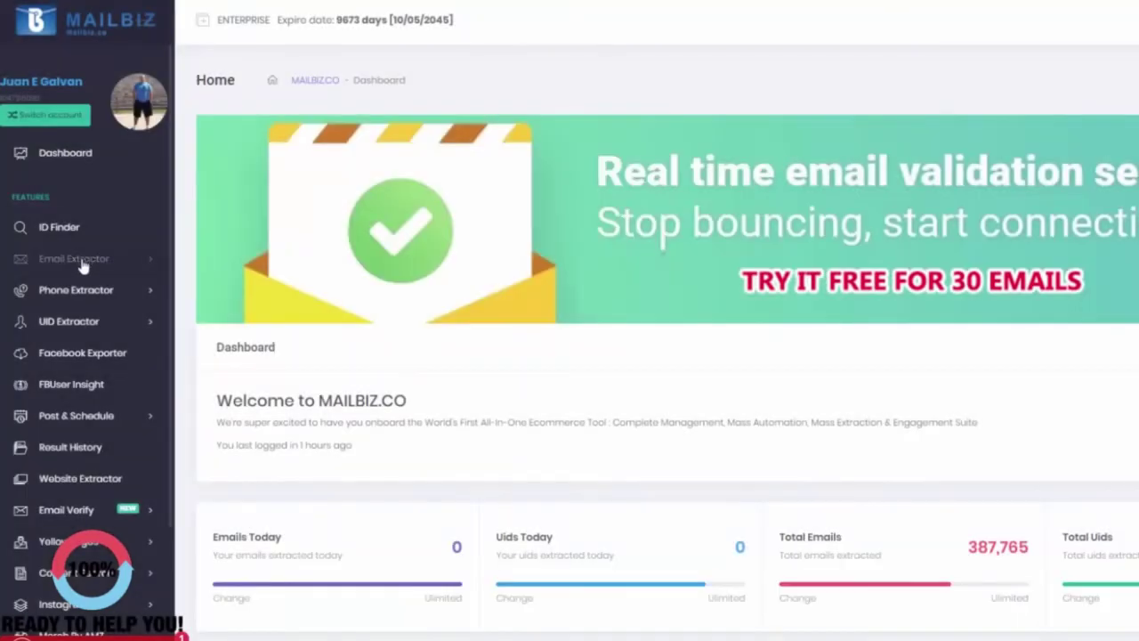
pyautogui.click(80, 261)
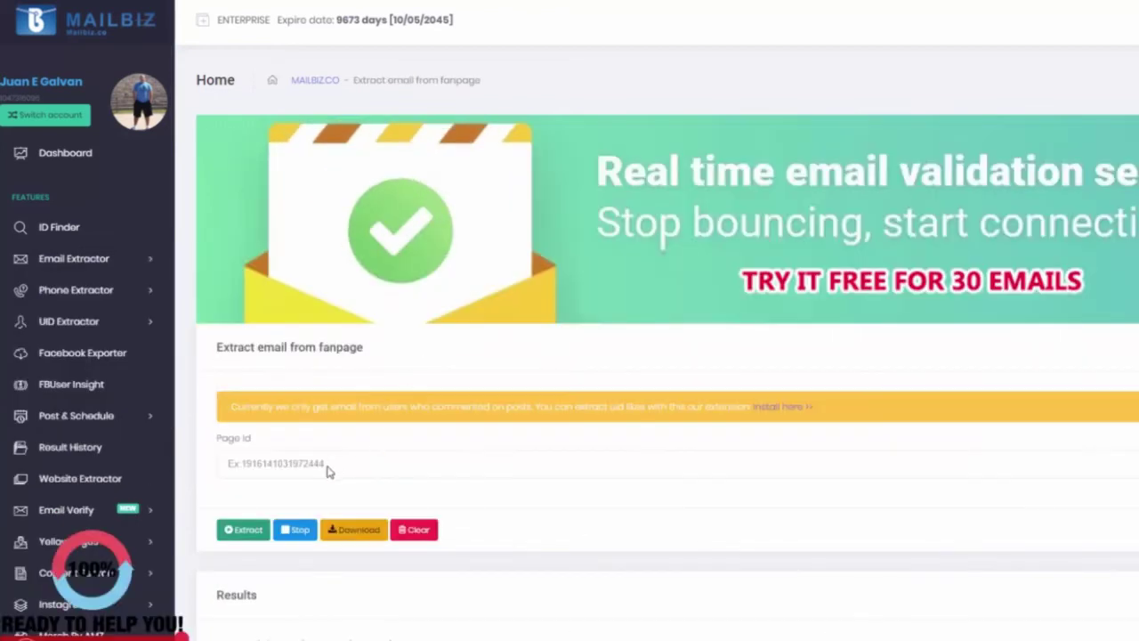
pyautogui.click(326, 464)
pyautogui.hotkey('ctrl', 'v')
pyautogui.click(251, 530)
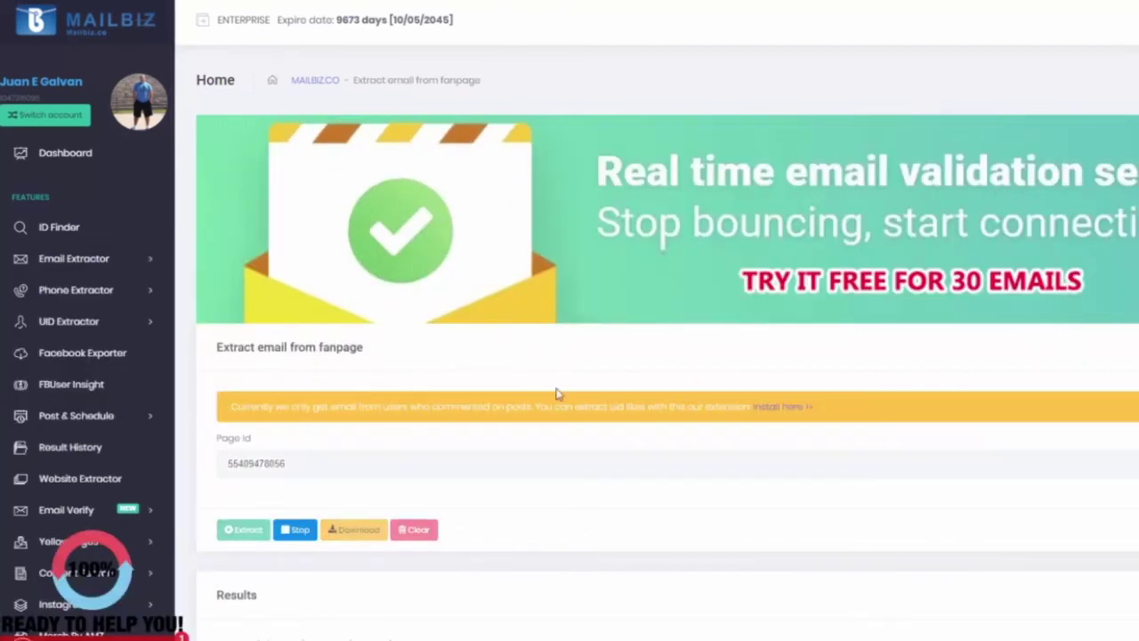
# Bring the fanpage's email extraction results into view and dismiss the extraction success message.
pyautogui.scroll(-2, 560, 471)
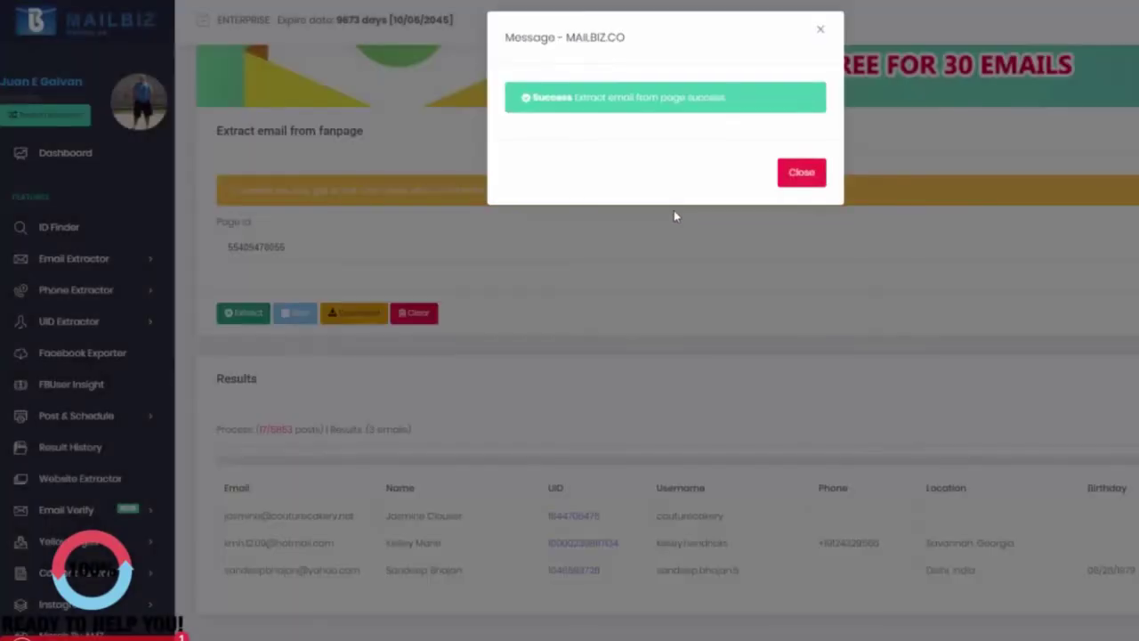
pyautogui.click(802, 183)
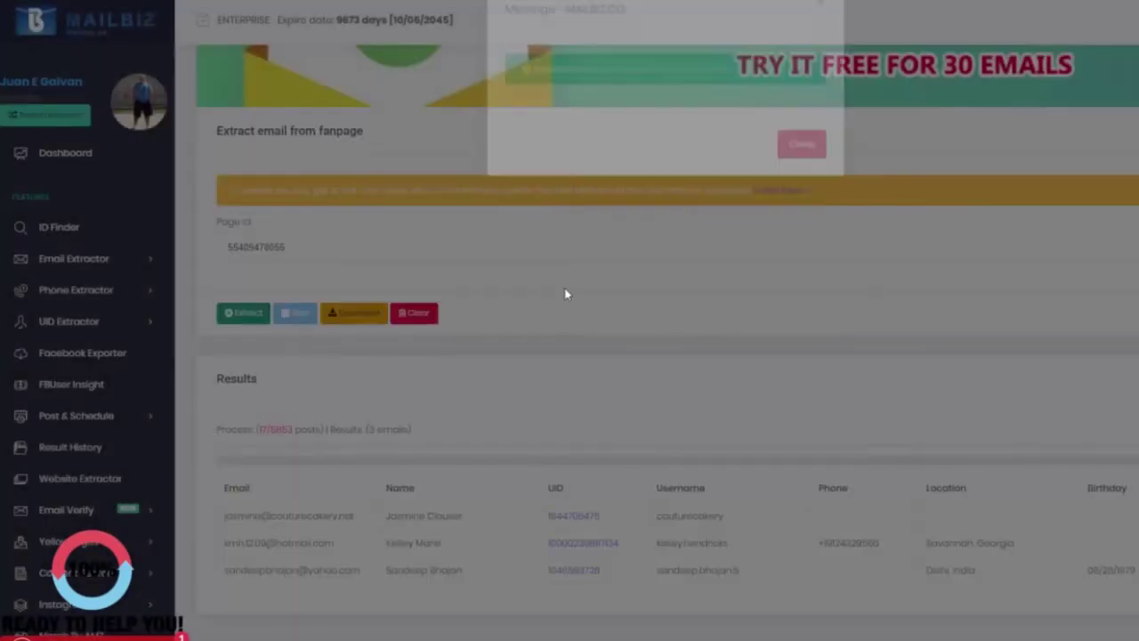
pyautogui.scroll(3, 480, 517)
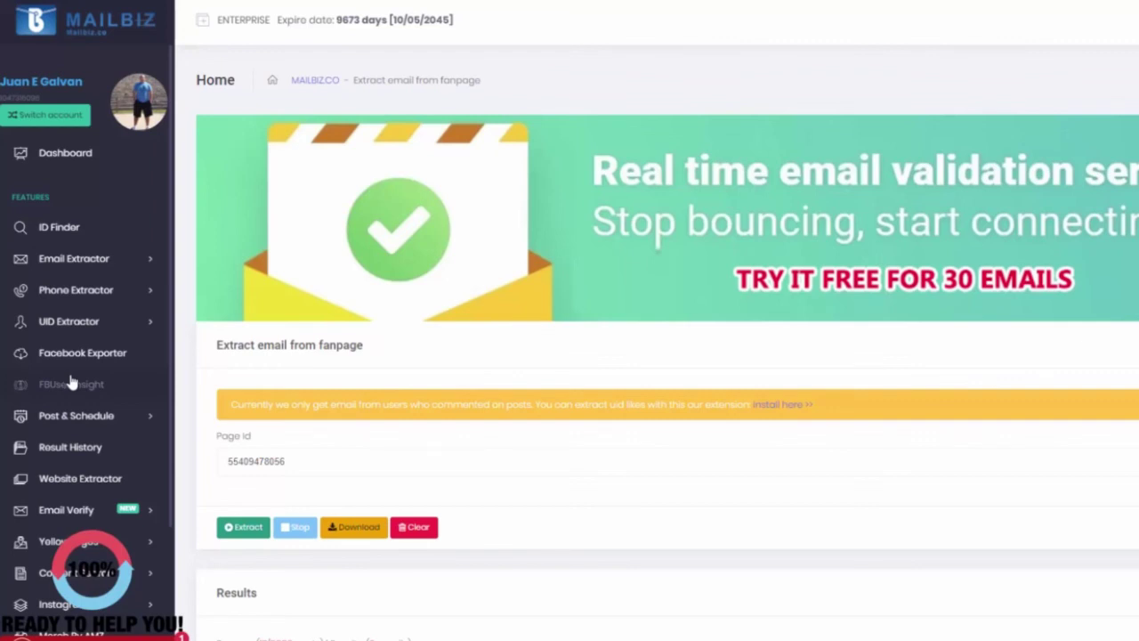
# Look over the list of available Mailbiz features and the extracted fanpage results.
pyautogui.scroll(-2, 72, 381)
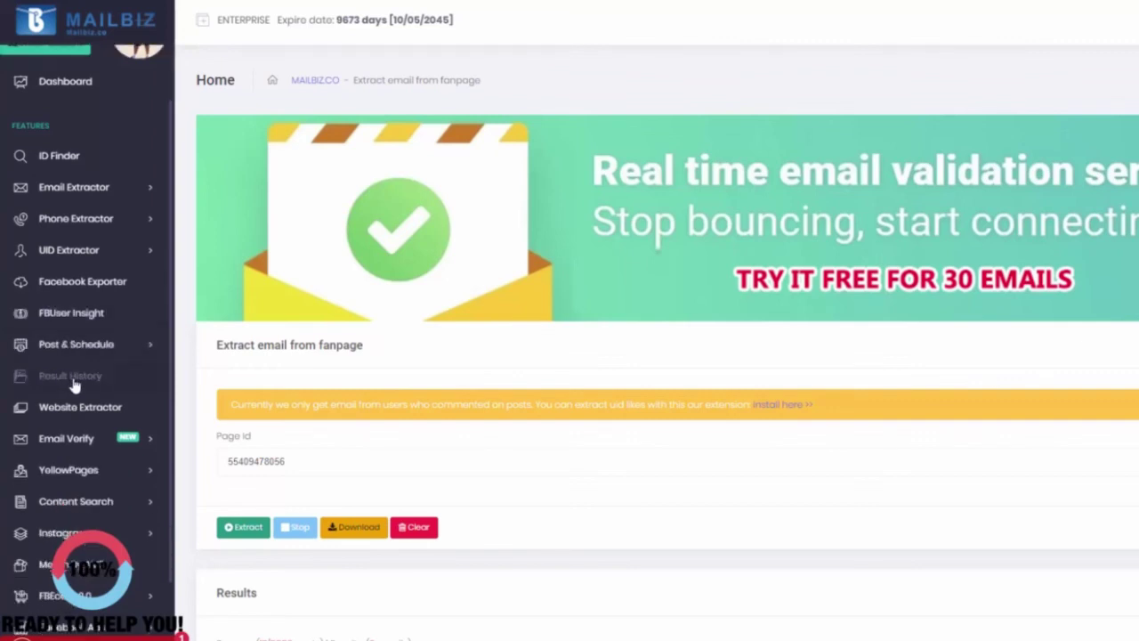
pyautogui.scroll(-1, 76, 403)
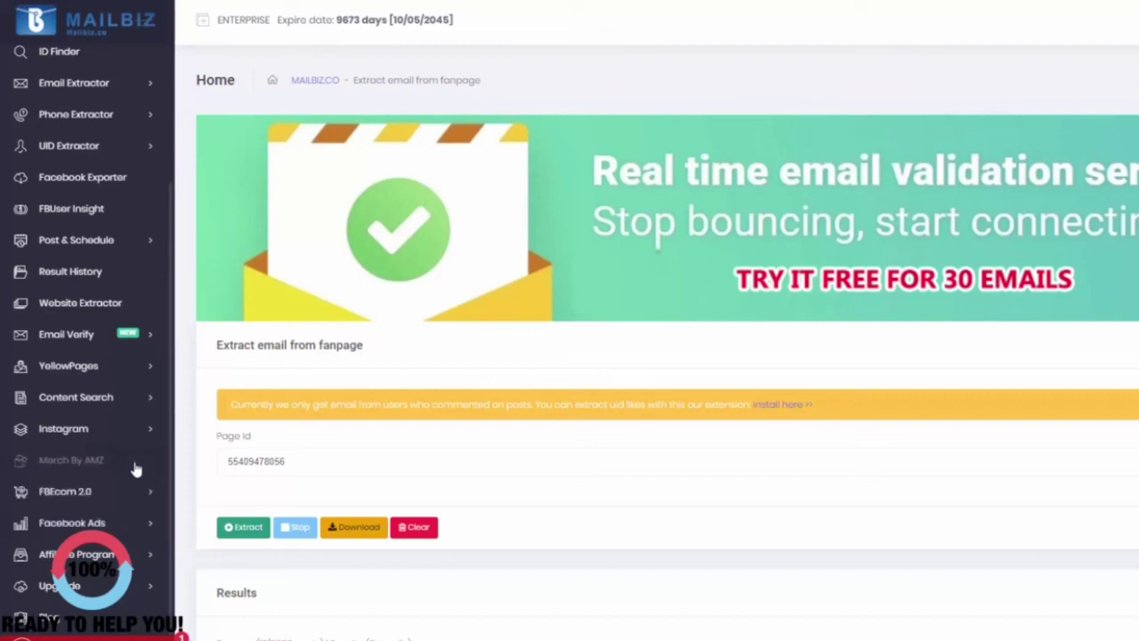
pyautogui.scroll(-3, 445, 460)
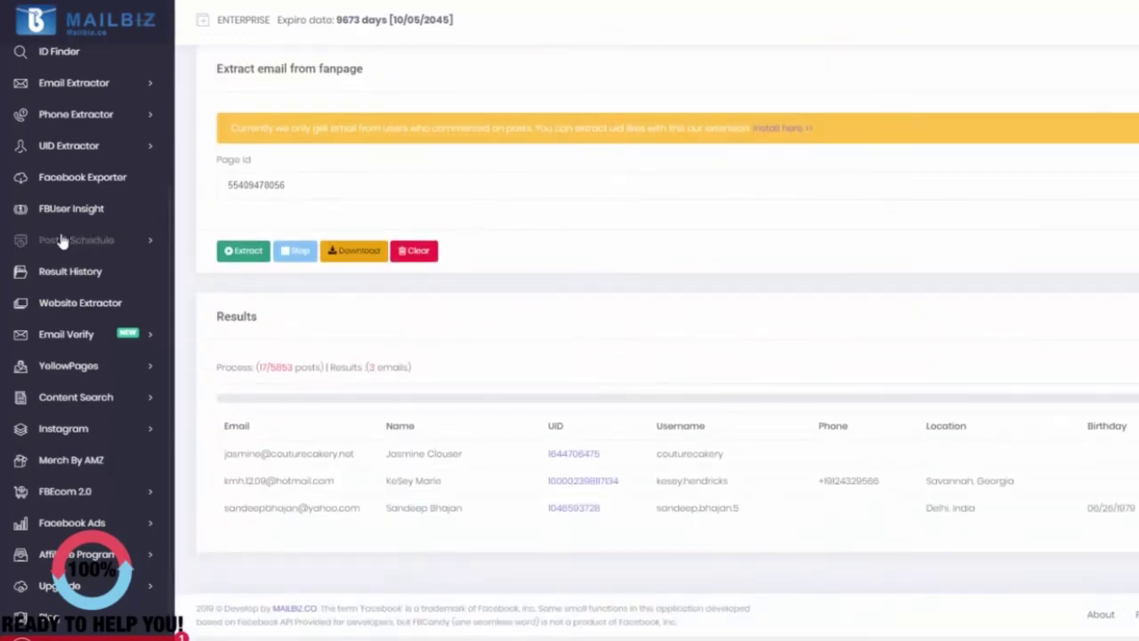
pyautogui.scroll(2, 64, 213)
pyautogui.scroll(3, 330, 330)
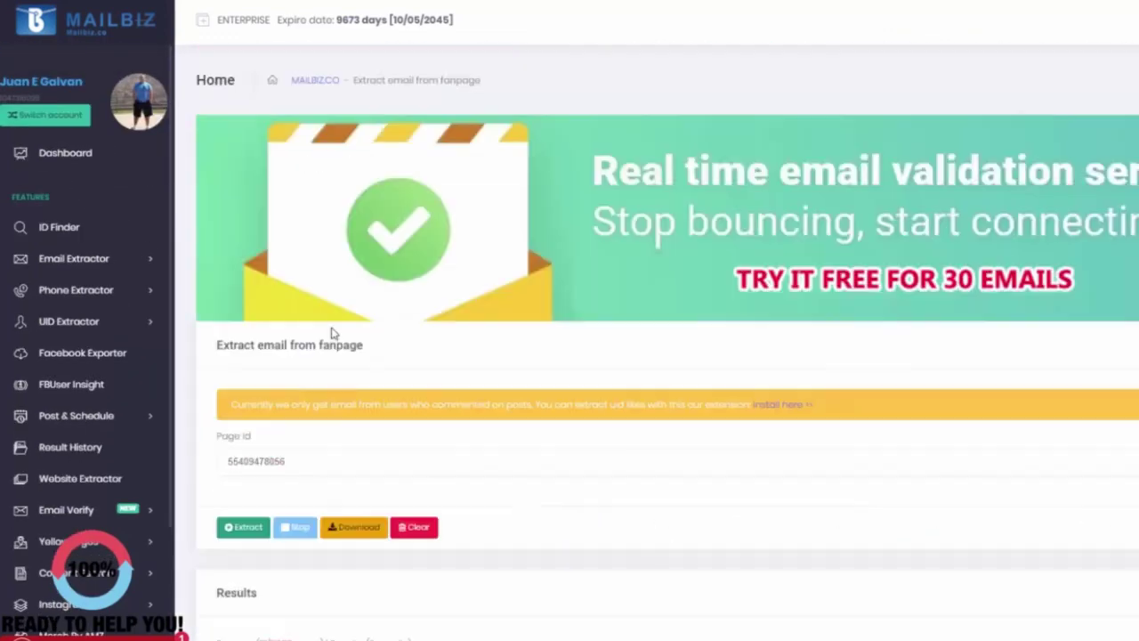
# Open the Mailbiz dashboard and examine the subscription plans with their prices and included features.
pyautogui.click(78, 161)
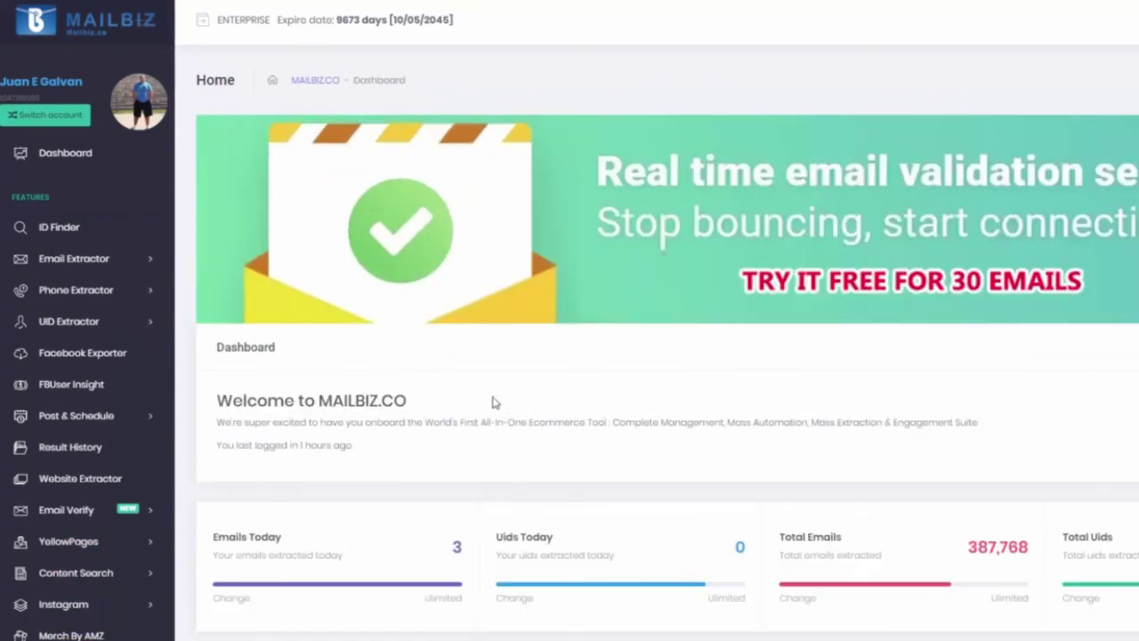
pyautogui.scroll(-8, 498, 402)
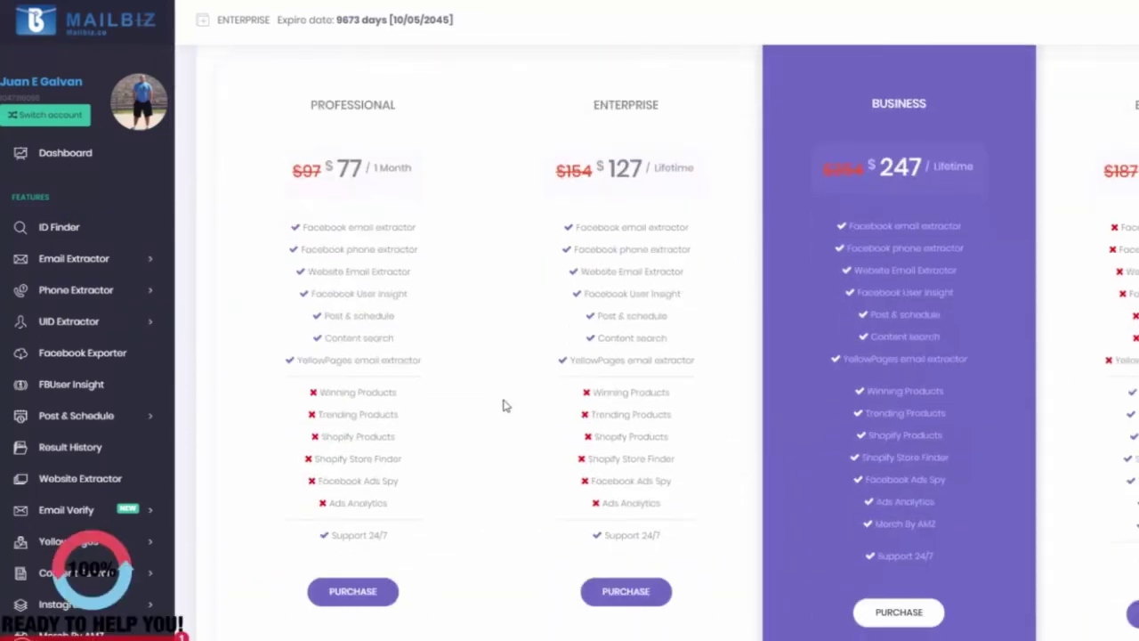